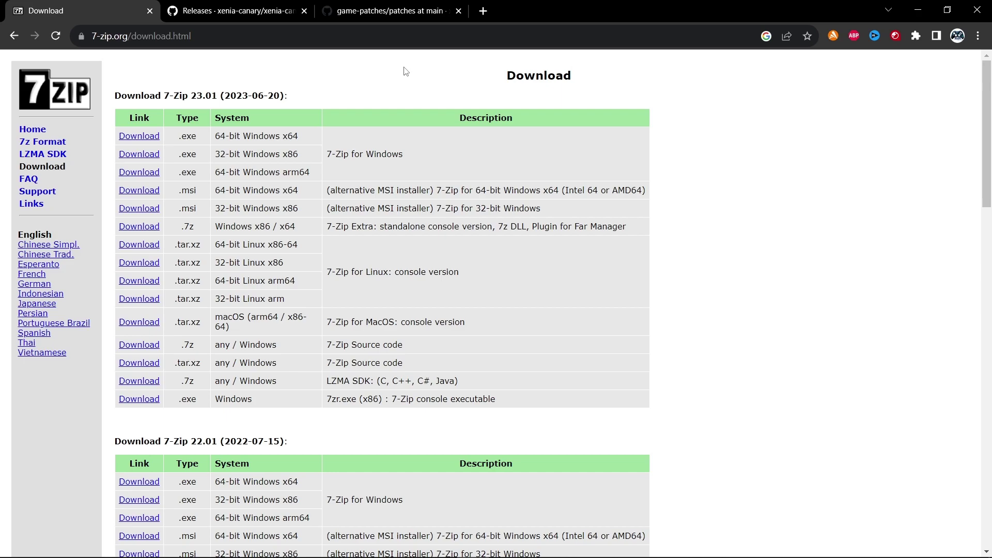
Step: Download xenia_canary.zip from the latest canary_experimental release on the xenia-canary GitHub releases page
{"action": "left_click", "coordinate": [246, 16]}
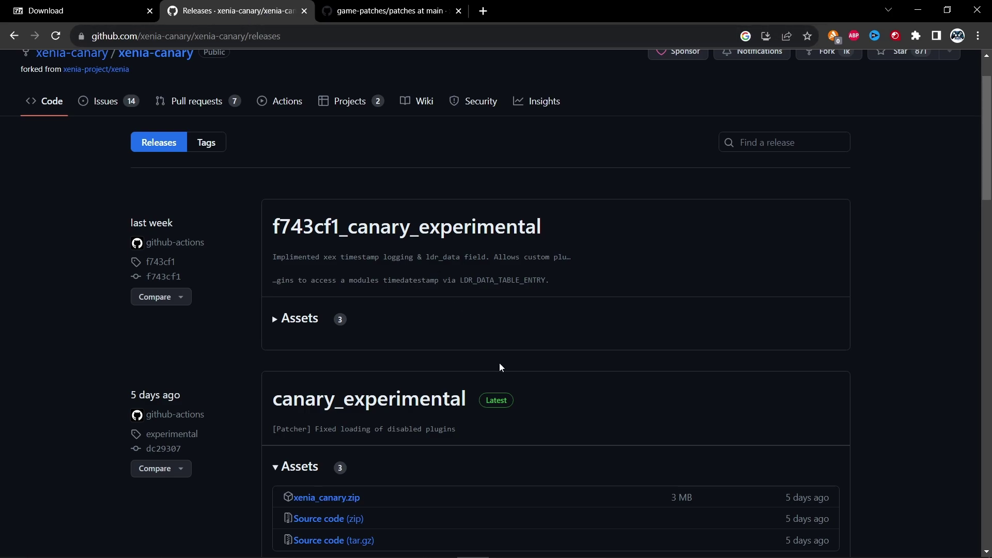
{"action": "scroll", "coordinate": [441, 372], "scroll_direction": "down", "scroll_amount": 3}
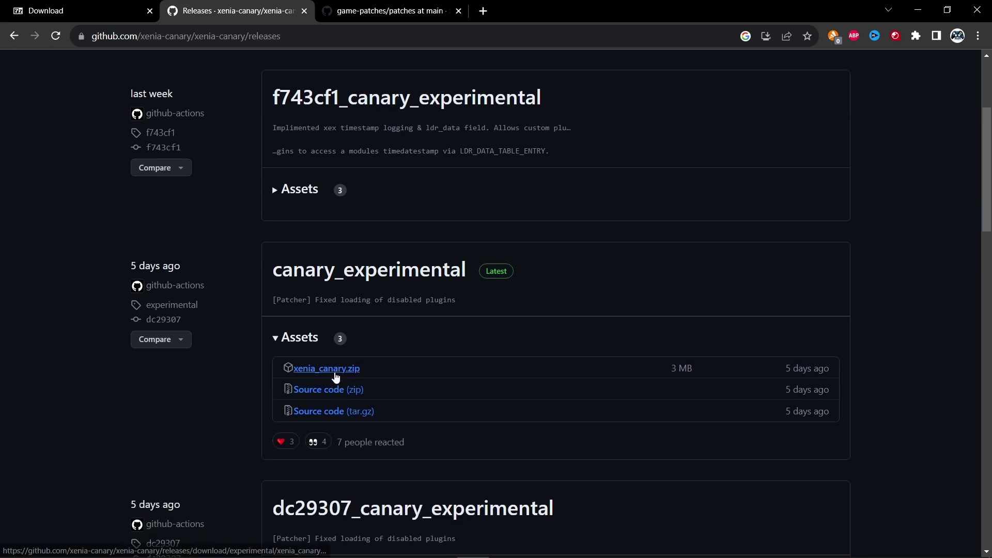
{"action": "left_click", "coordinate": [328, 369]}
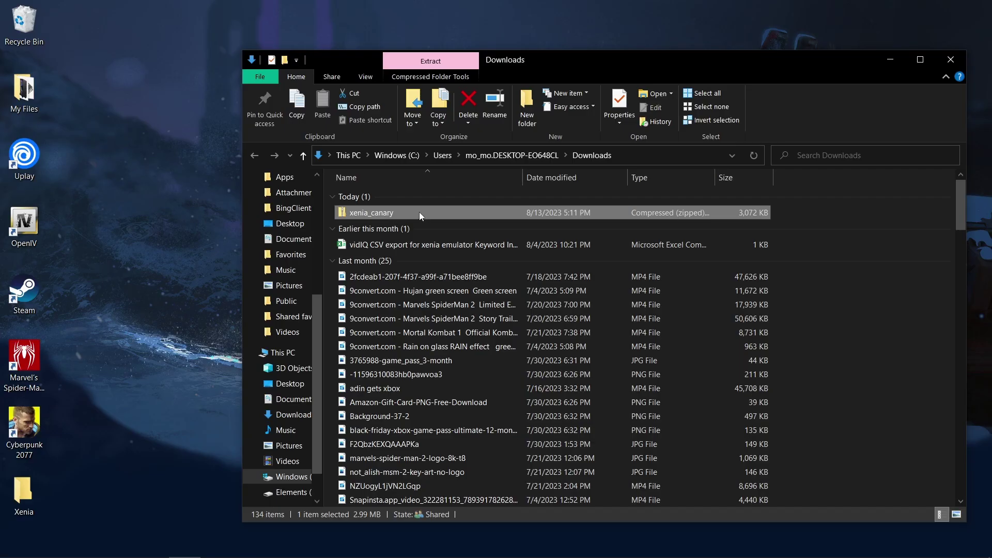
Step: Move the downloaded xenia_canary archive into the Xenia folder on the desktop and close the open folder windows
{"action": "left_click_drag", "start_coordinate": [417, 212], "coordinate": [23, 496]}
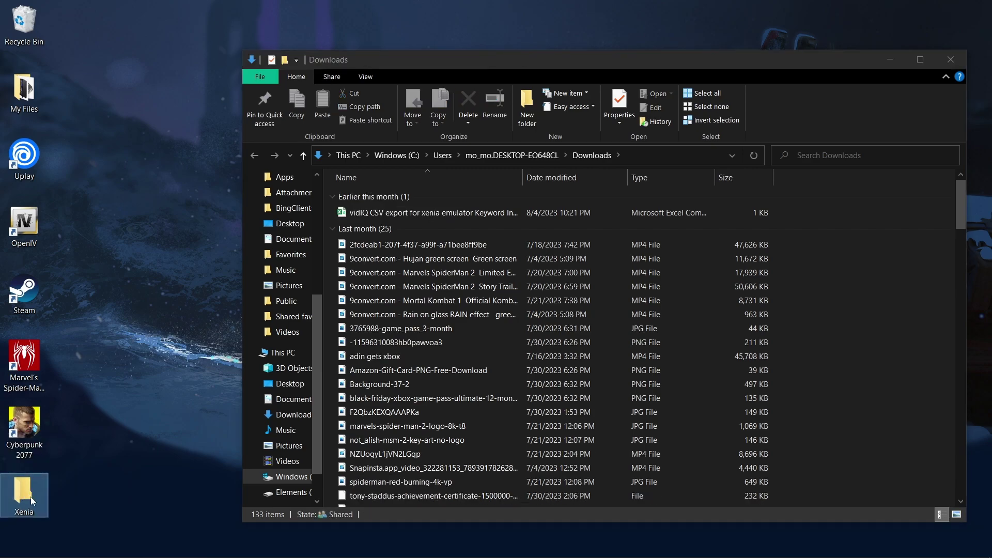
{"action": "double_click", "coordinate": [30, 497]}
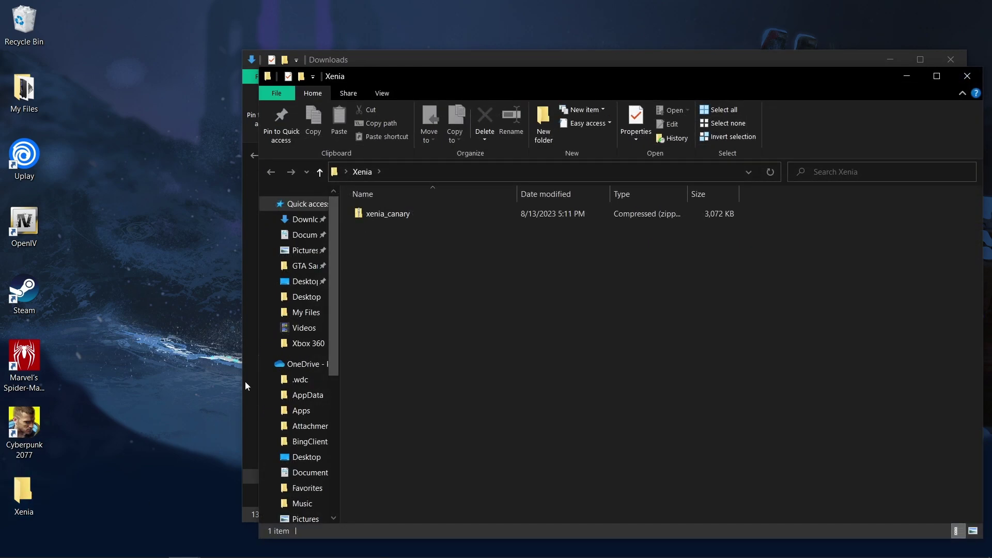
{"action": "left_click_drag", "start_coordinate": [559, 60], "coordinate": [493, 101]}
{"action": "left_click", "coordinate": [968, 76]}
{"action": "left_click", "coordinate": [886, 100]}
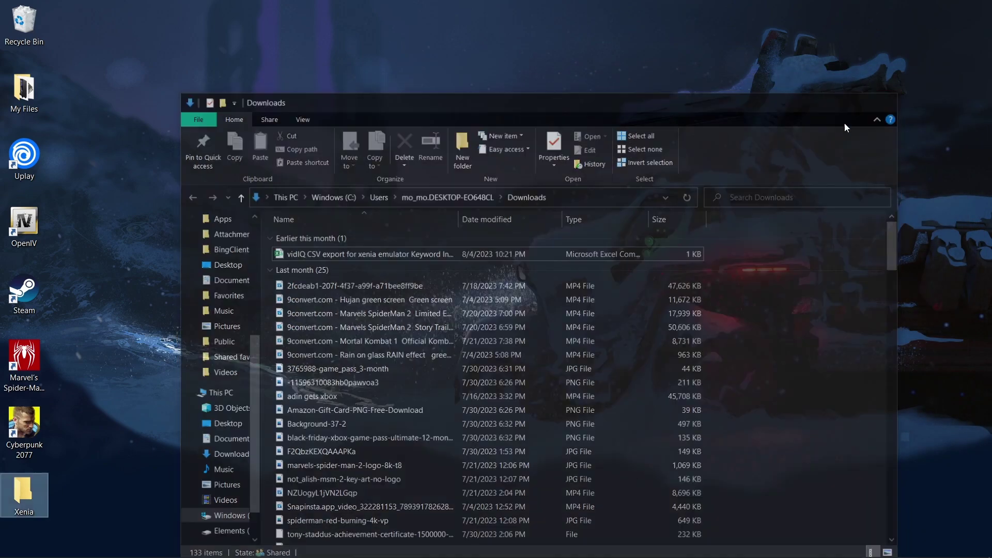
Step: Extract the xenia_canary archive directly into the Xenia folder with 7-Zip and delete the archive
{"action": "double_click", "coordinate": [36, 486]}
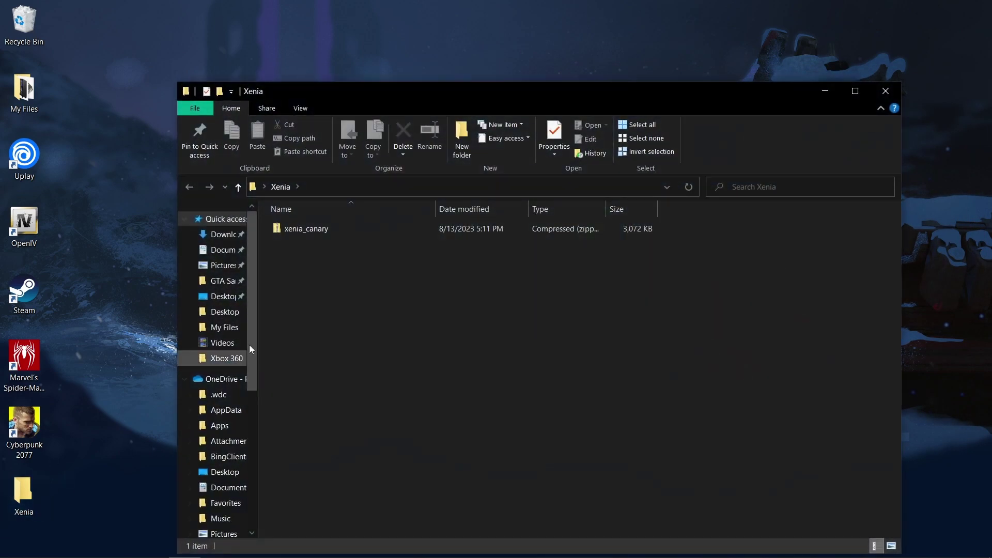
{"action": "right_click", "coordinate": [327, 232]}
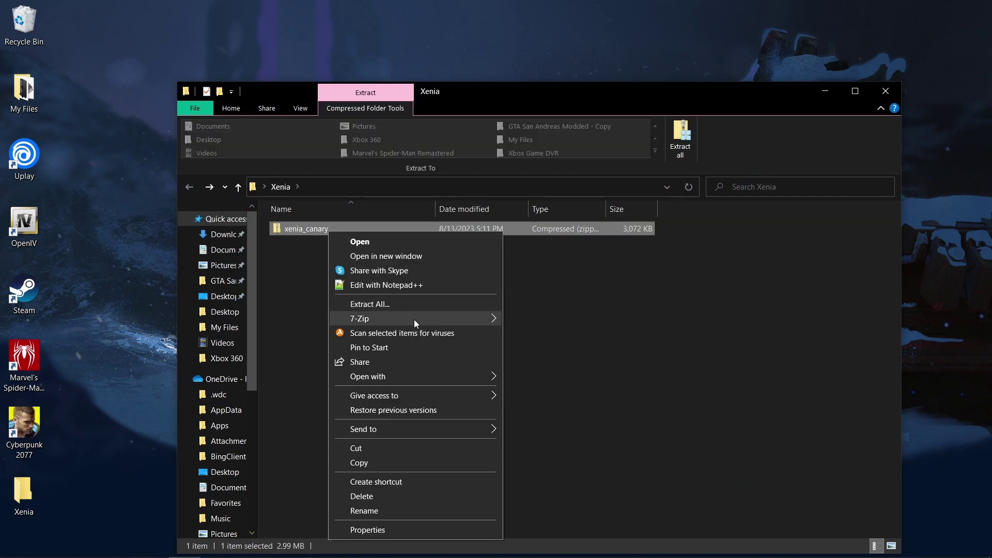
{"action": "mouse_move", "coordinate": [414, 320]}
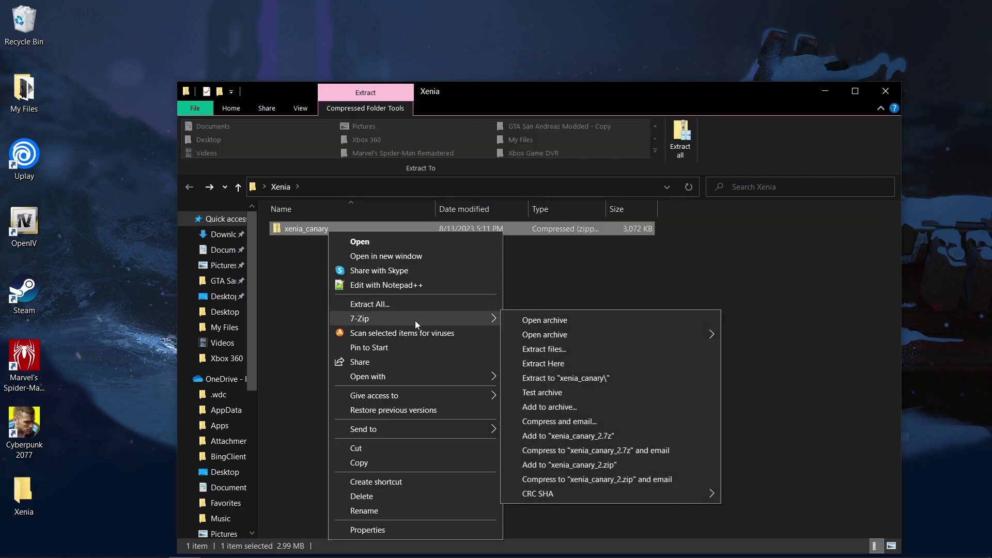
{"action": "left_click", "coordinate": [553, 363]}
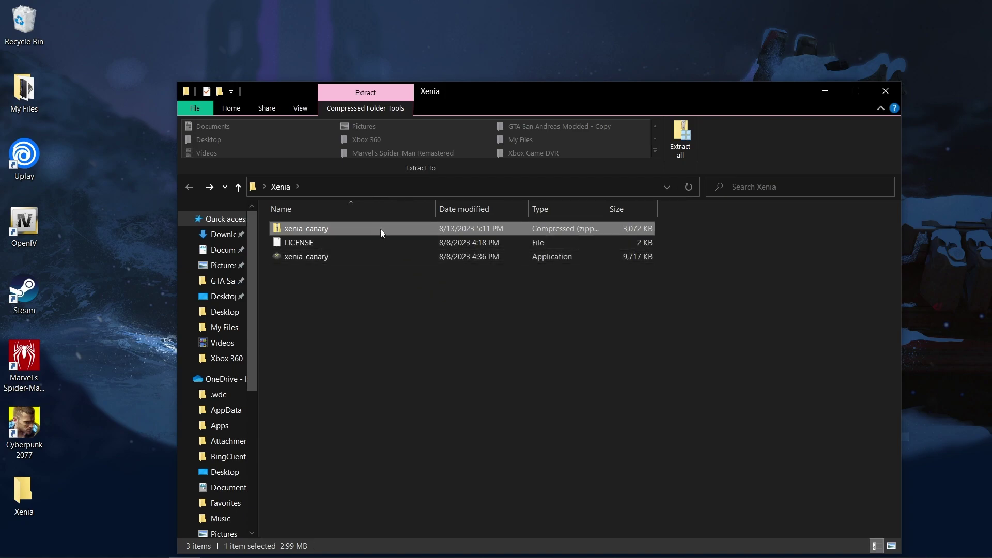
{"action": "key", "text": "Delete"}
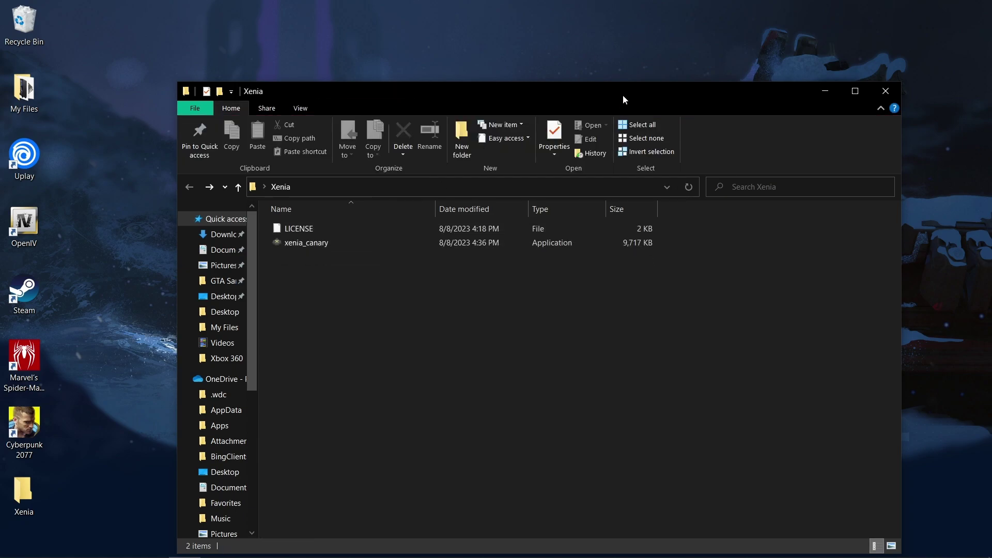
Step: Launch the xenia_canary application once from the Xenia folder and close the emulator
{"action": "left_click_drag", "start_coordinate": [622, 95], "coordinate": [624, 56]}
{"action": "double_click", "coordinate": [324, 204]}
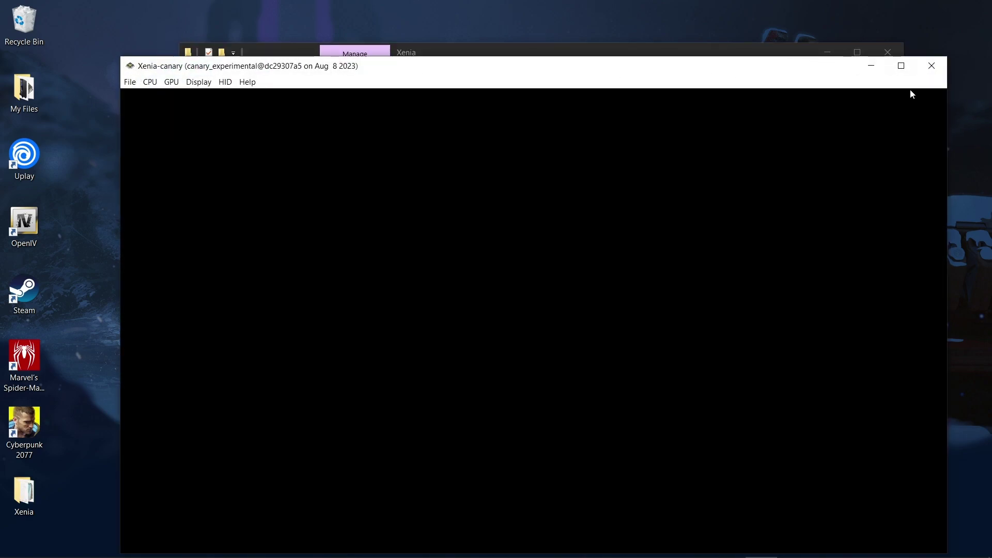
{"action": "left_click", "coordinate": [931, 66]}
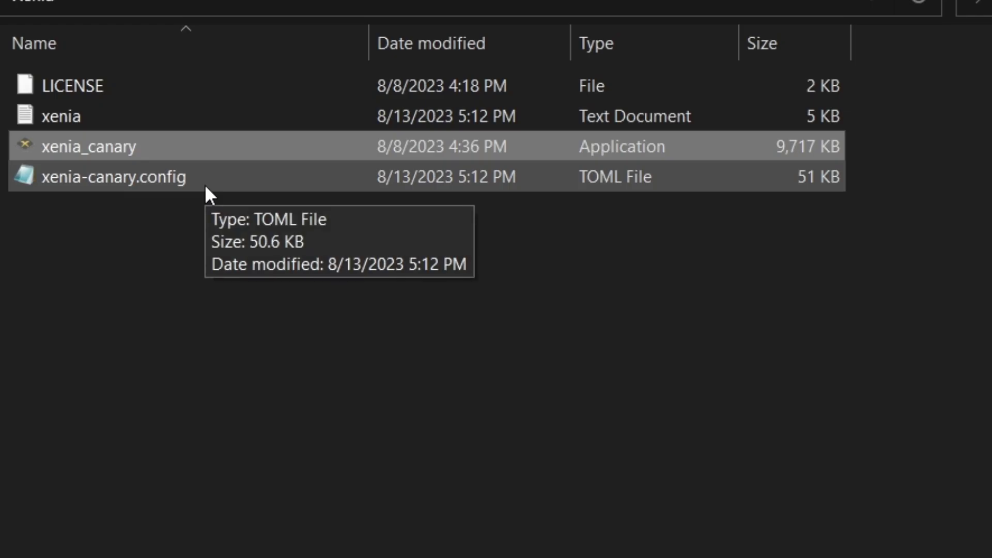
Step: Open the xenia-canary.config file from the Xenia folder in Notepad and maximize it
{"action": "left_click", "coordinate": [362, 235]}
{"action": "double_click", "coordinate": [205, 185]}
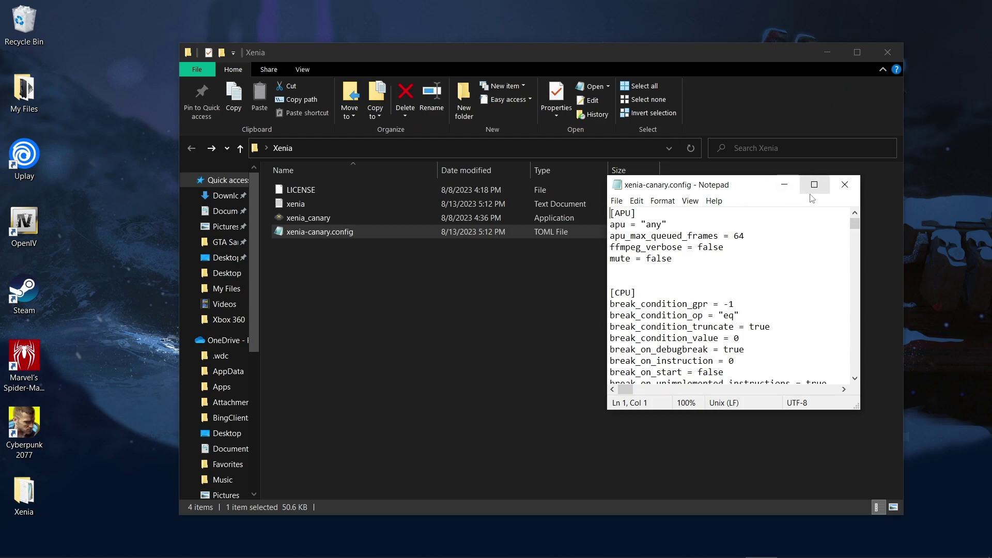
{"action": "left_click", "coordinate": [815, 185]}
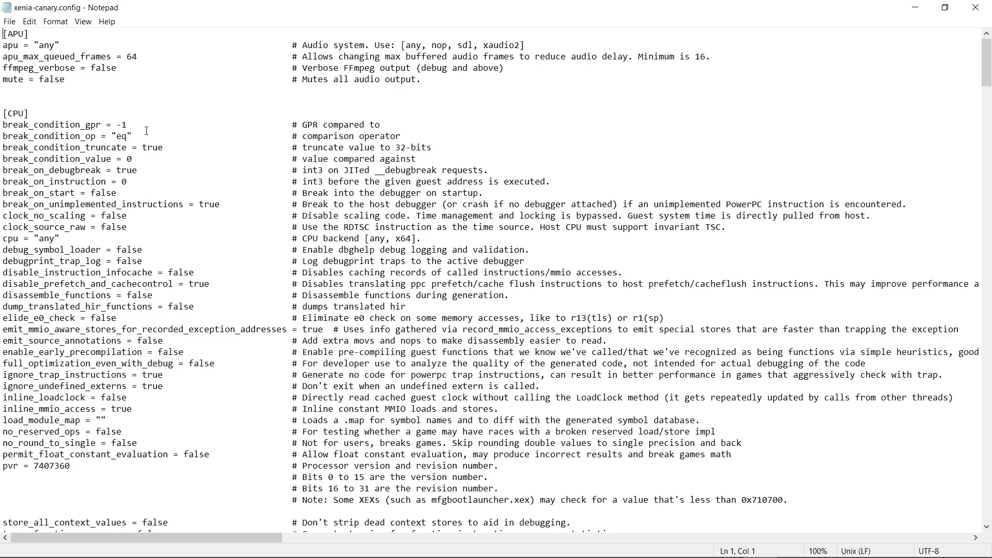
Step: Examine the Display section of the config, particularly internal_display_resolution and its list of resolution codes
{"action": "scroll", "coordinate": [146, 131], "scroll_direction": "down", "scroll_amount": 1}
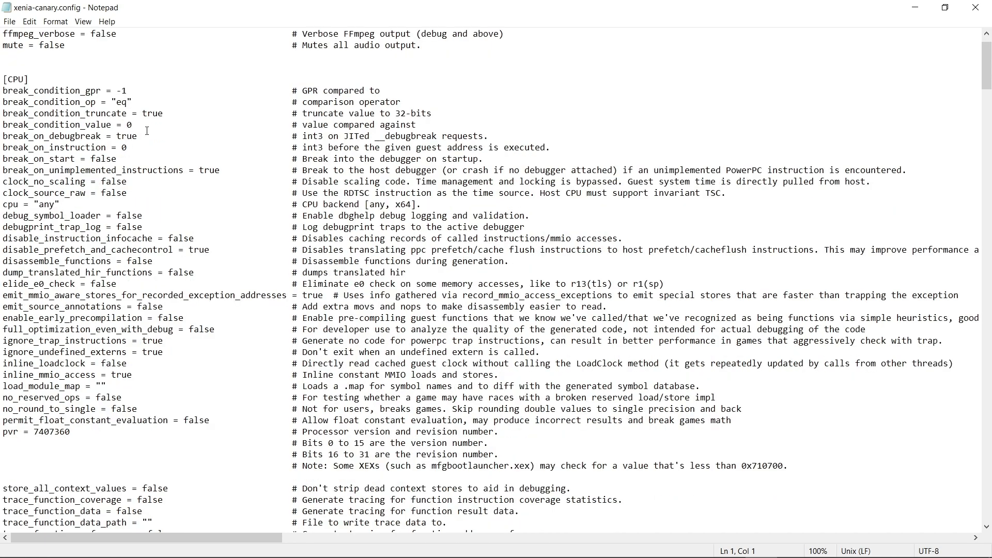
{"action": "scroll", "coordinate": [146, 131], "scroll_direction": "down", "scroll_amount": 11}
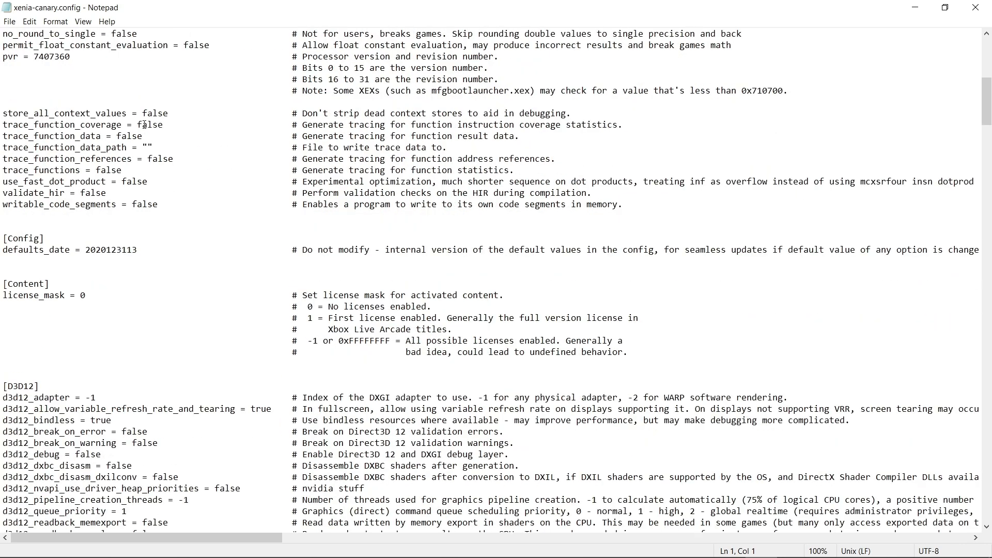
{"action": "scroll", "coordinate": [144, 125], "scroll_direction": "down", "scroll_amount": 5}
{"action": "scroll", "coordinate": [141, 125], "scroll_direction": "down", "scroll_amount": 5}
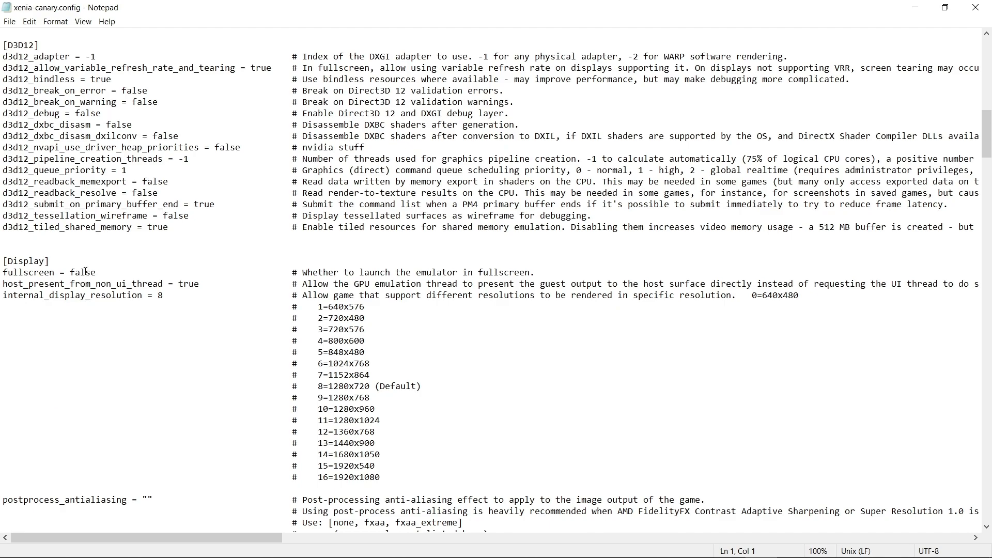
{"action": "left_click_drag", "start_coordinate": [5, 260], "coordinate": [38, 261]}
{"action": "left_click", "coordinate": [93, 263]}
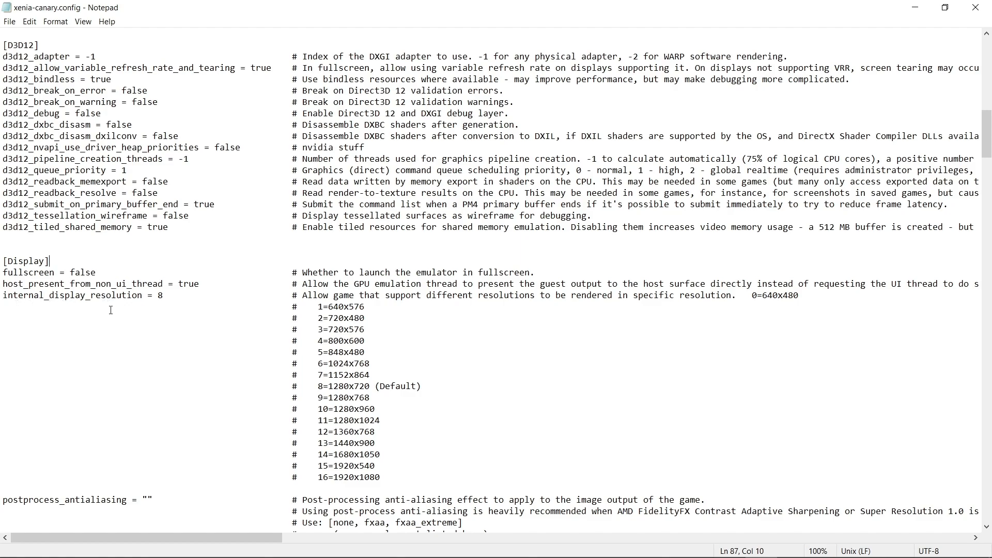
{"action": "left_click_drag", "start_coordinate": [153, 296], "coordinate": [164, 298]}
{"action": "left_click", "coordinate": [164, 298]}
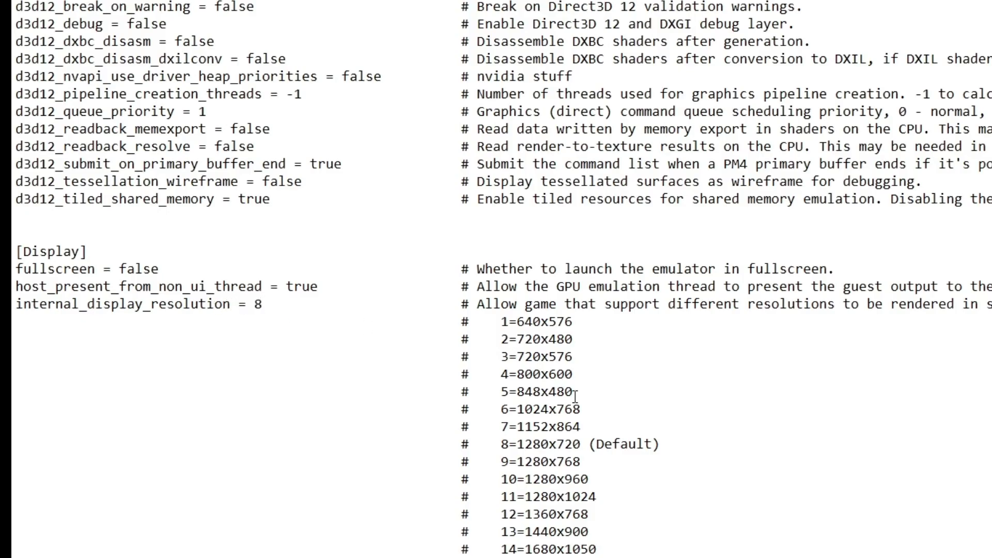
{"action": "left_click", "coordinate": [506, 446]}
{"action": "left_click_drag", "start_coordinate": [505, 446], "coordinate": [579, 462]}
{"action": "left_click", "coordinate": [575, 443]}
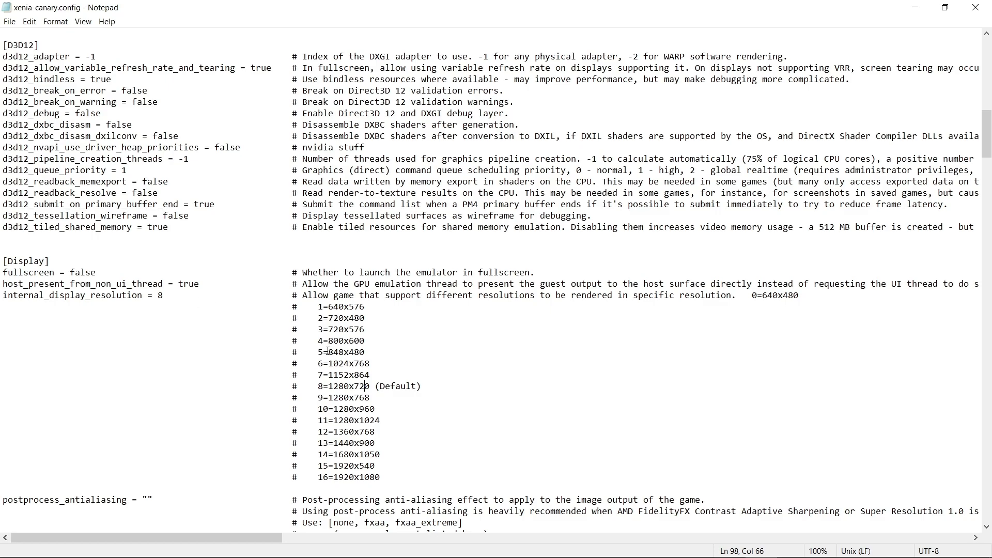
Step: Review the remaining config sections, including post-processing, the GPU draw resolution scale, vsync, General and Vulkan settings
{"action": "scroll", "coordinate": [224, 346], "scroll_direction": "down", "scroll_amount": 1}
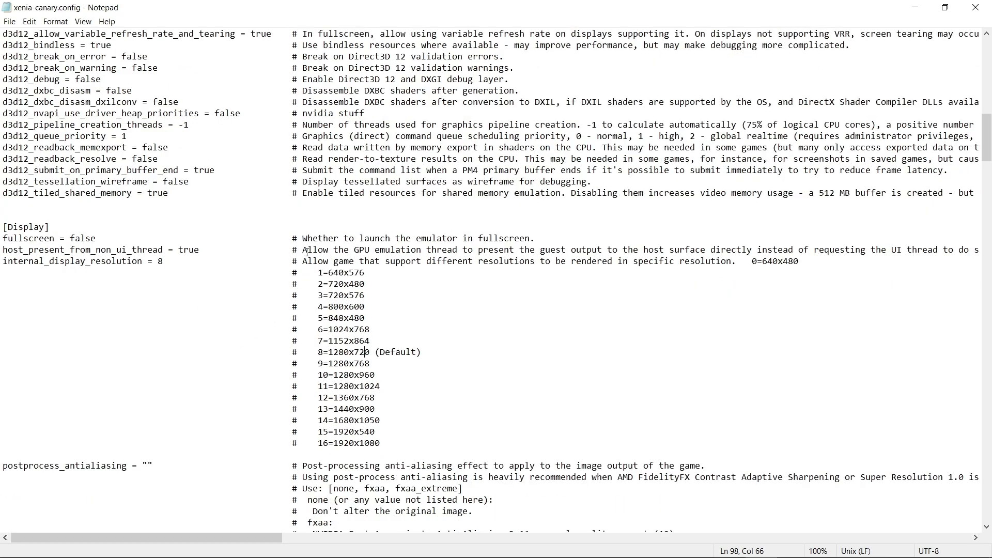
{"action": "scroll", "coordinate": [435, 250], "scroll_direction": "down", "scroll_amount": 13}
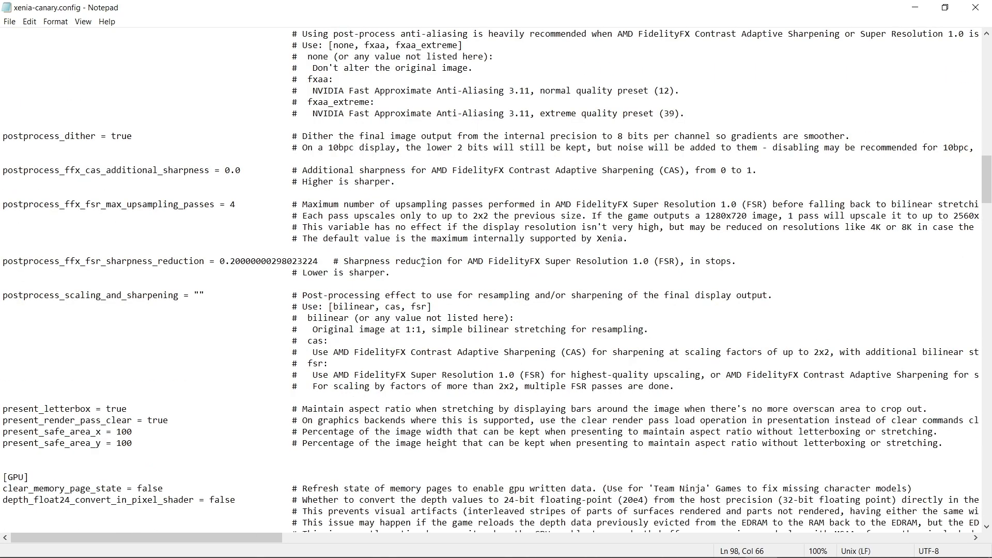
{"action": "scroll", "coordinate": [197, 218], "scroll_direction": "down", "scroll_amount": 14}
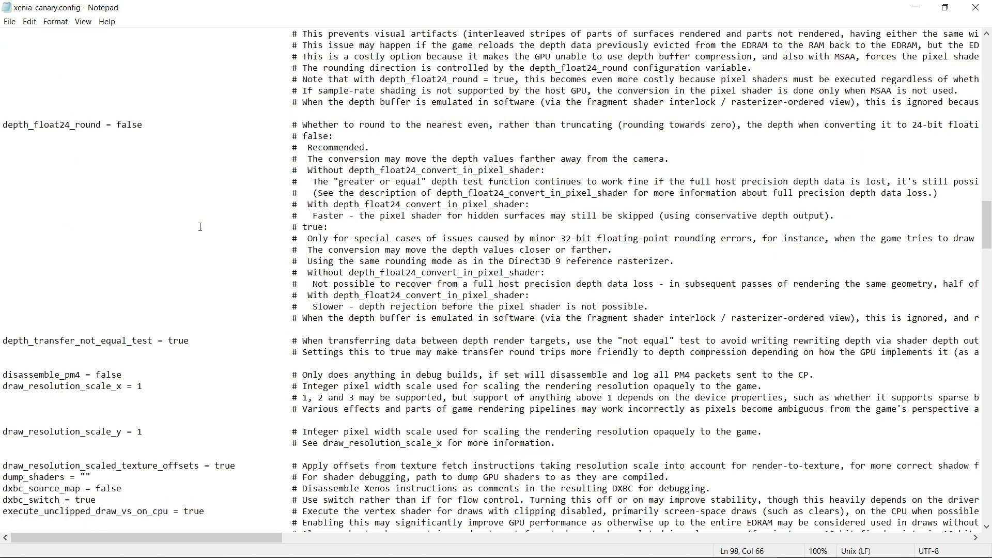
{"action": "scroll", "coordinate": [200, 227], "scroll_direction": "down", "scroll_amount": 1}
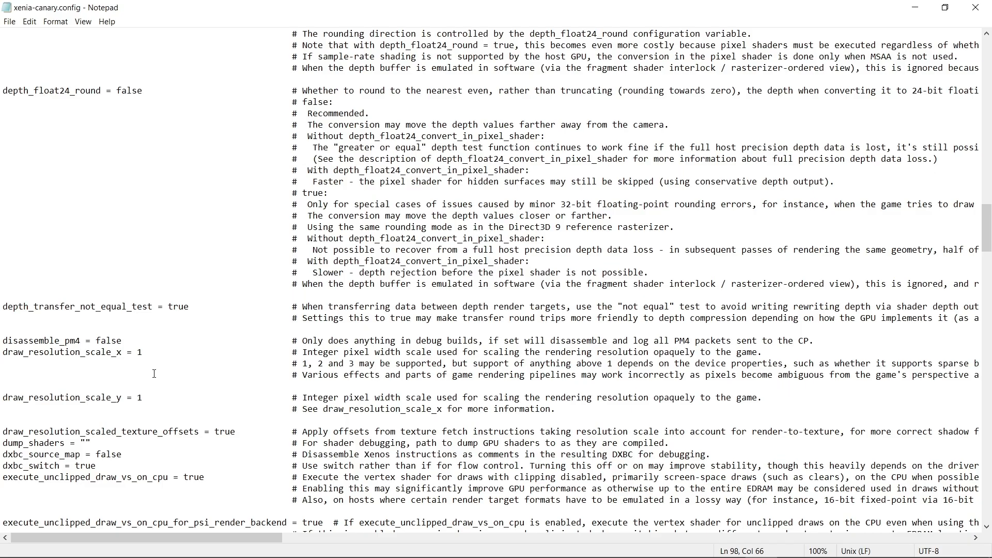
{"action": "scroll", "coordinate": [154, 373], "scroll_direction": "down", "scroll_amount": 15}
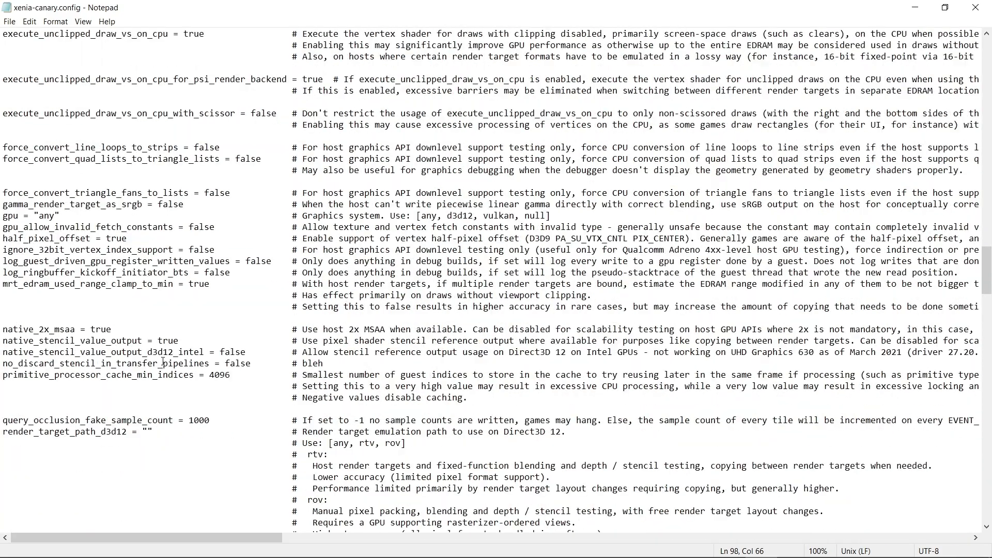
{"action": "scroll", "coordinate": [163, 361], "scroll_direction": "down", "scroll_amount": 20}
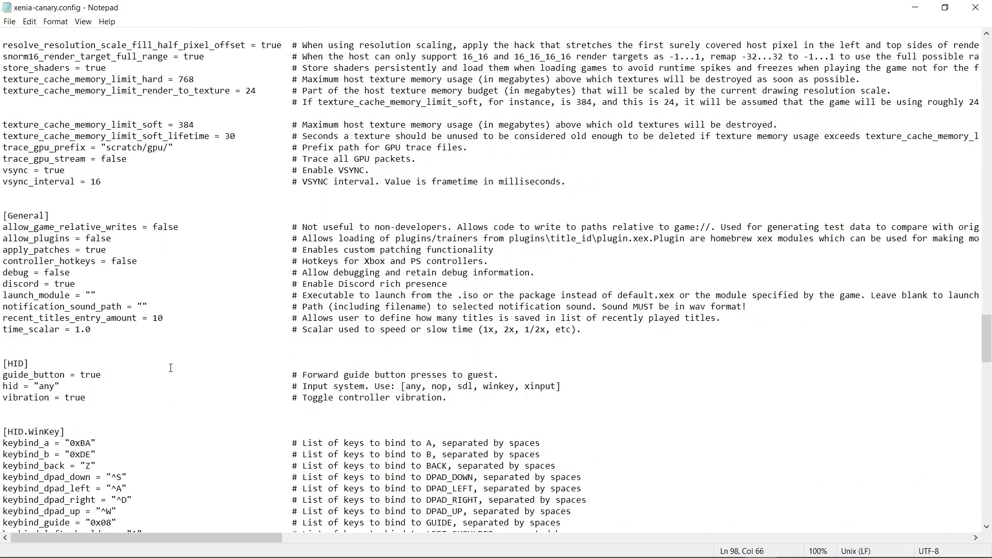
{"action": "scroll", "coordinate": [170, 368], "scroll_direction": "down", "scroll_amount": 20}
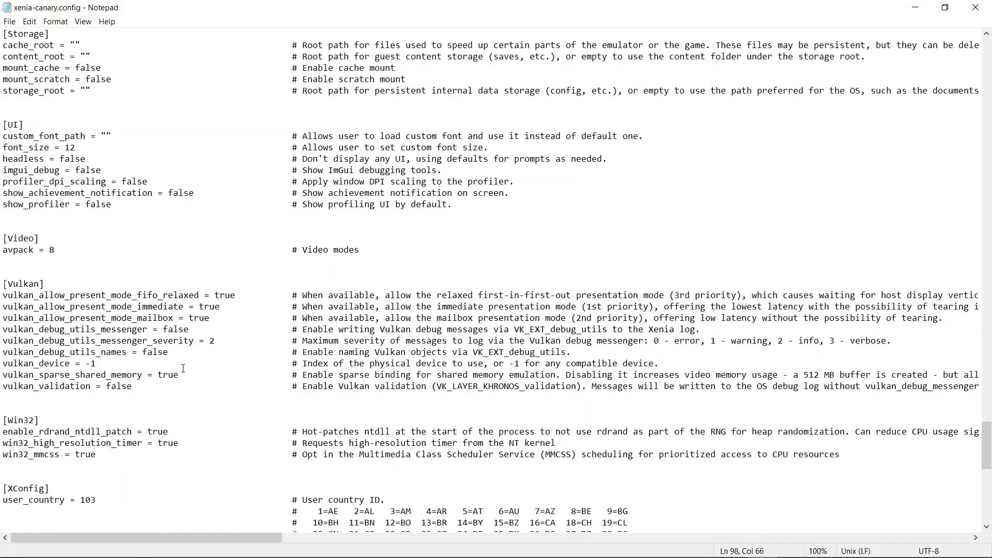
{"action": "scroll", "coordinate": [183, 368], "scroll_direction": "up", "scroll_amount": 20}
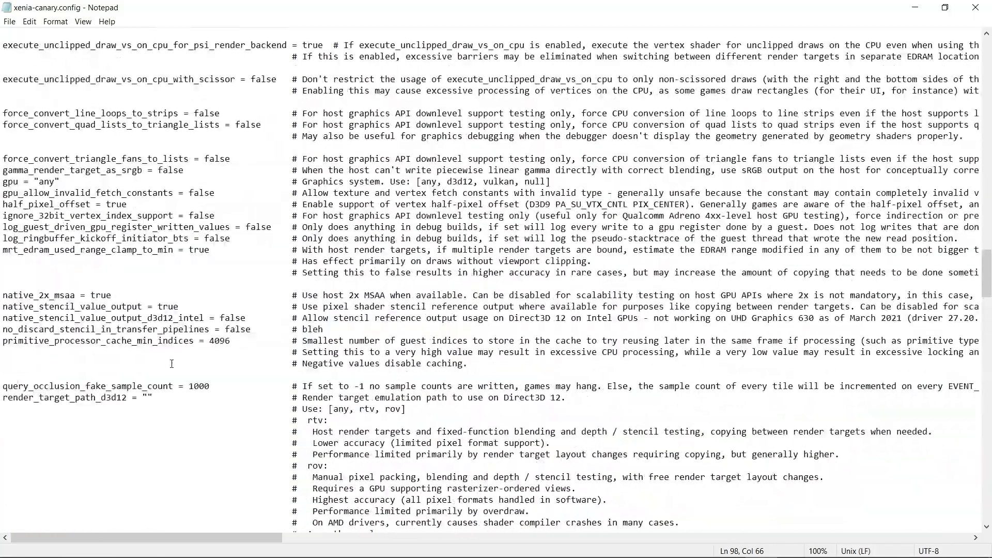
{"action": "scroll", "coordinate": [172, 364], "scroll_direction": "up", "scroll_amount": 20}
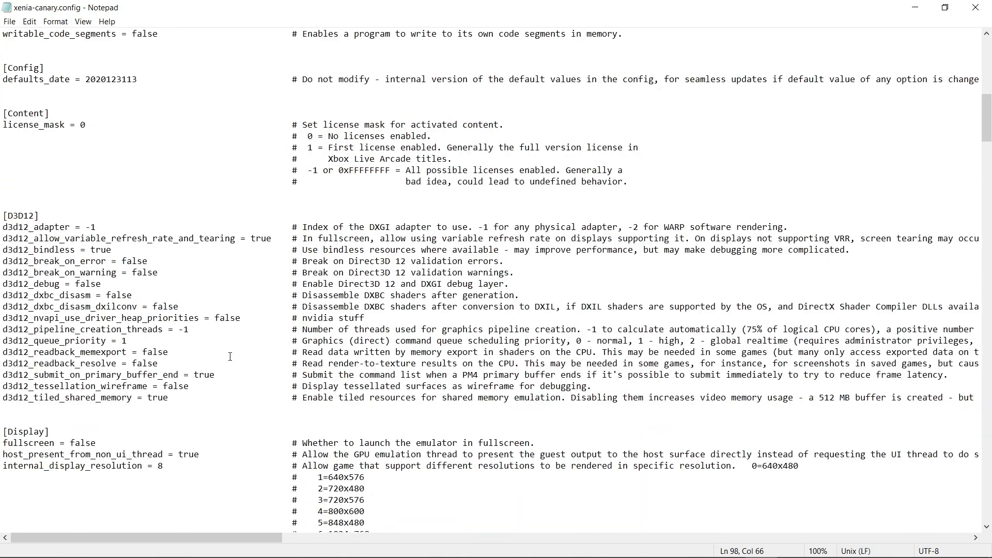
{"action": "scroll", "coordinate": [230, 357], "scroll_direction": "up", "scroll_amount": 17}
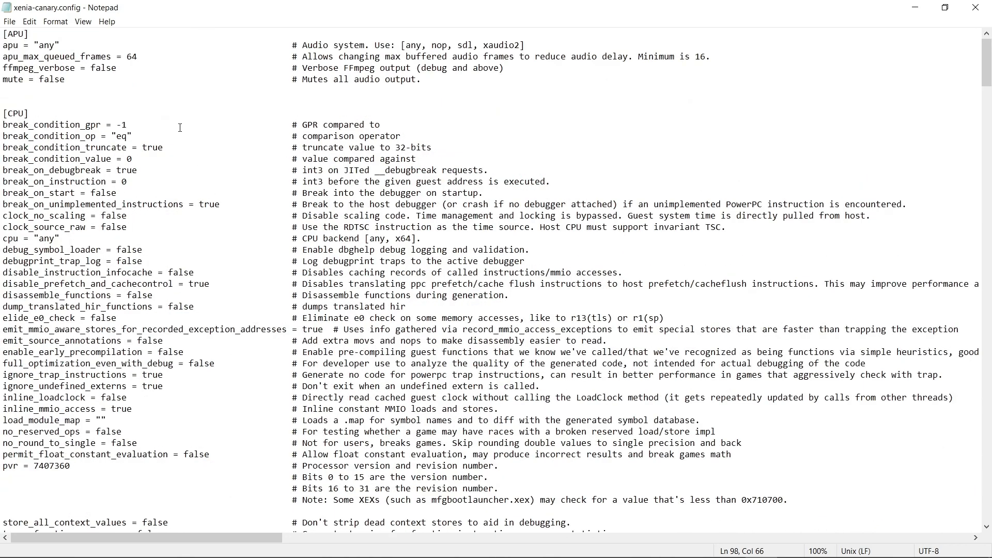
Step: Save the xenia-canary.config file and close Notepad
{"action": "left_click", "coordinate": [10, 21]}
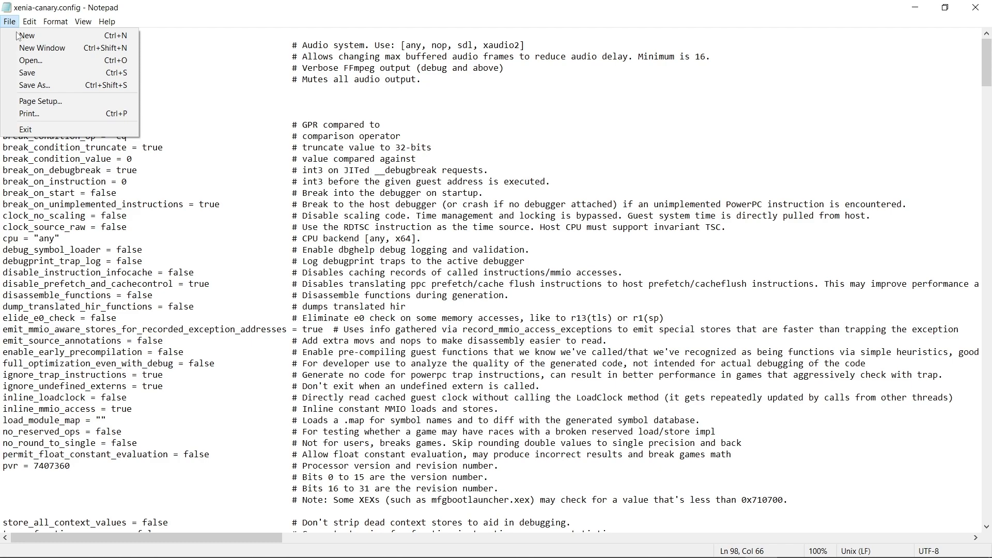
{"action": "left_click", "coordinate": [29, 73]}
{"action": "left_click", "coordinate": [976, 7]}
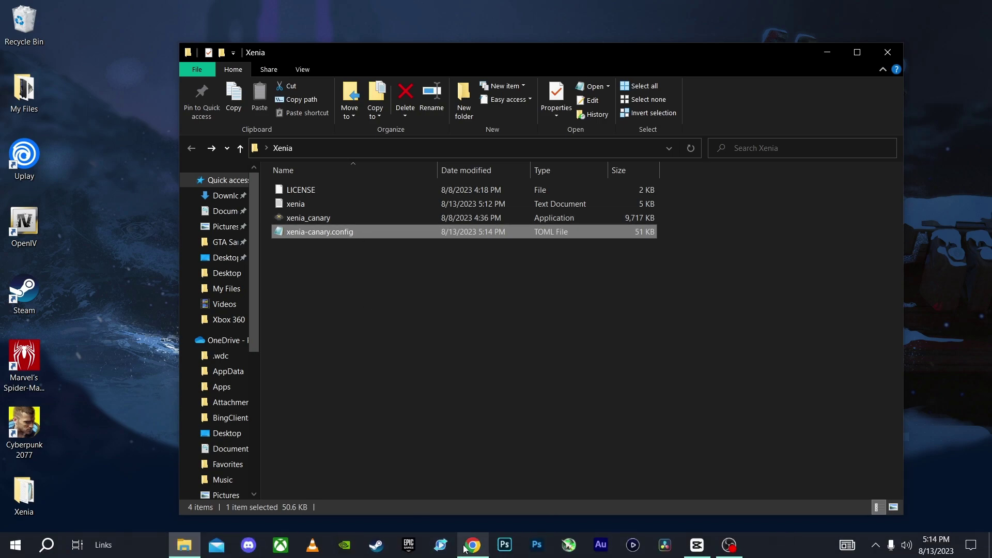
Step: Switch to Chrome and search the xenia-canary game-patches repository files for "red"
{"action": "left_click", "coordinate": [464, 550]}
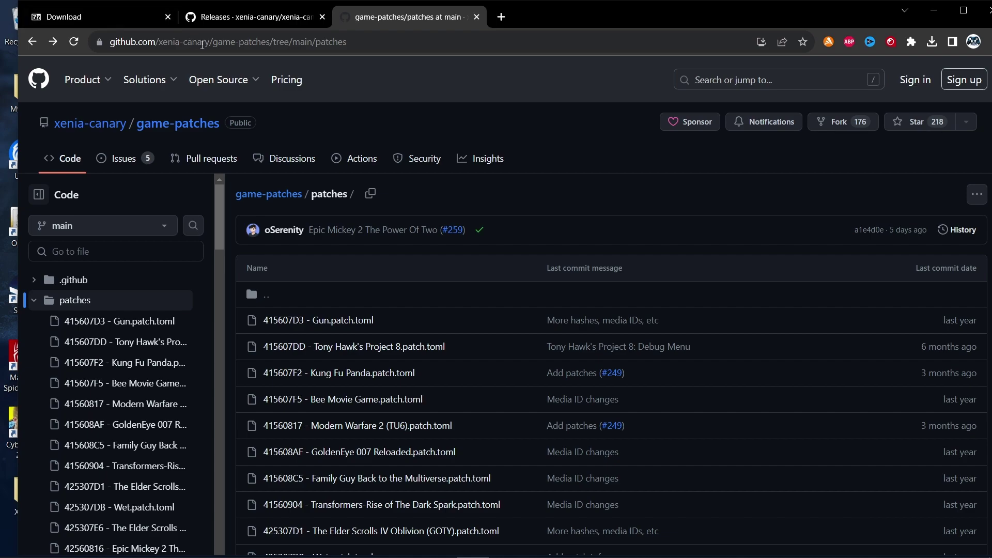
{"action": "left_click", "coordinate": [100, 252]}
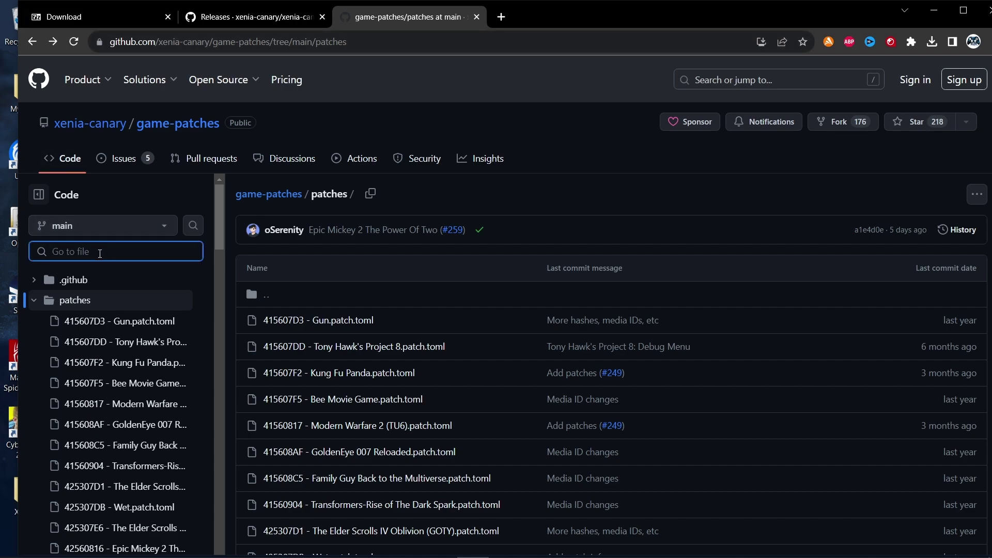
{"action": "type", "text": "red"}
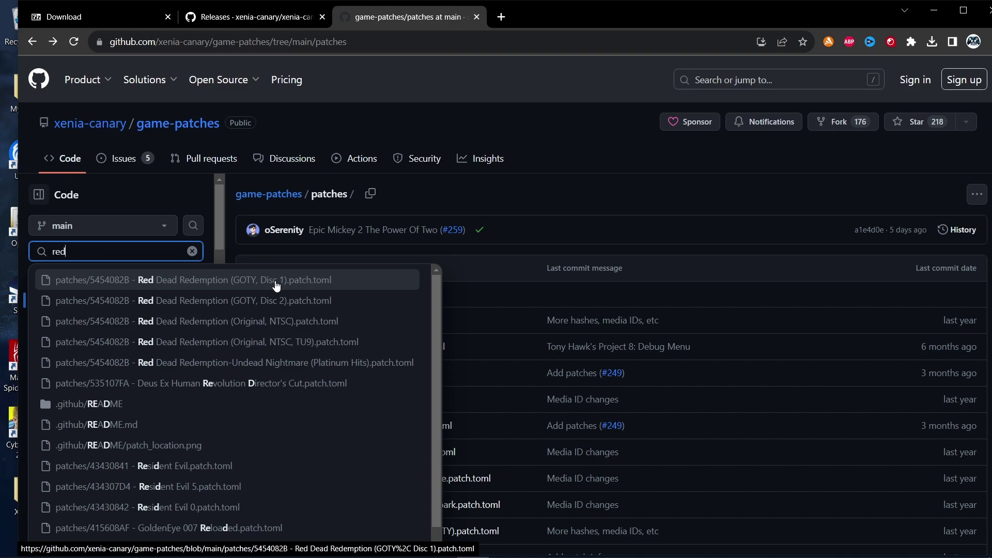
Step: Download the Red Dead Redemption (GOTY, Disc 1).patch.toml file from the repository and open it maximized in Notepad
{"action": "left_click", "coordinate": [275, 283]}
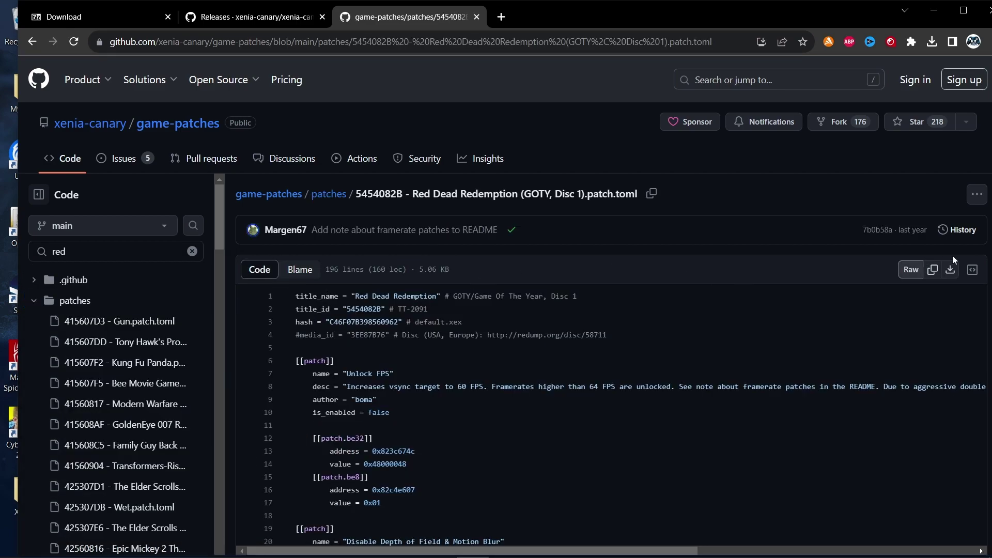
{"action": "left_click", "coordinate": [951, 270]}
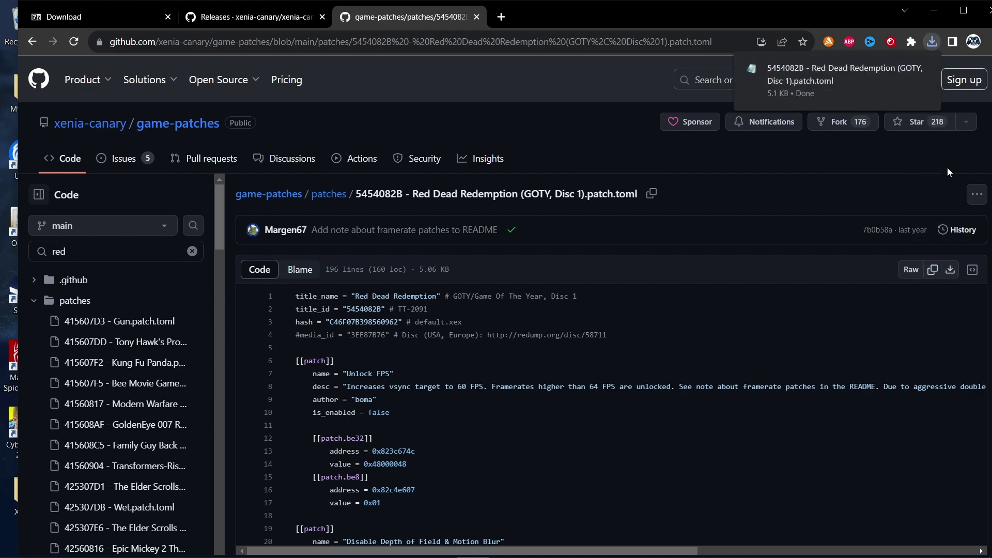
{"action": "left_click", "coordinate": [845, 83]}
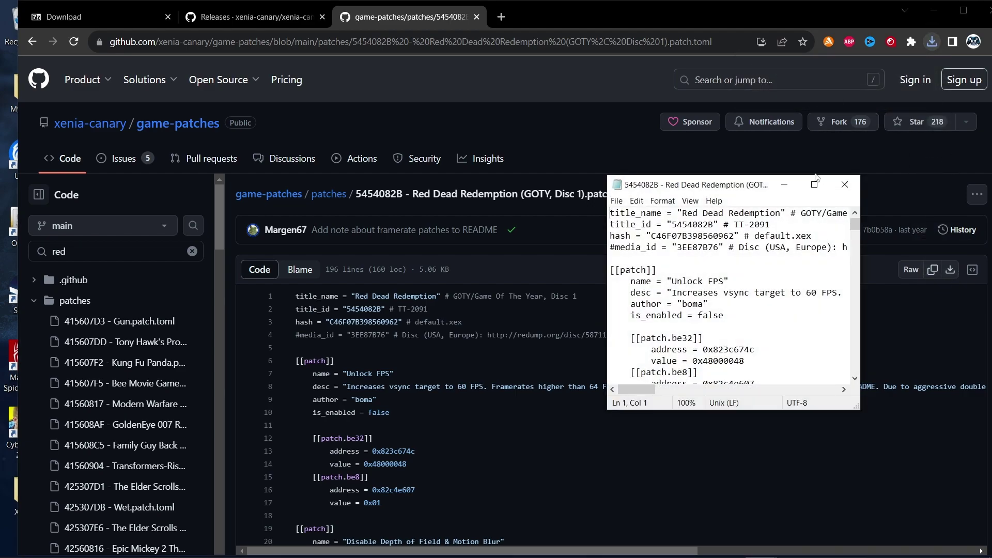
{"action": "left_click", "coordinate": [814, 185]}
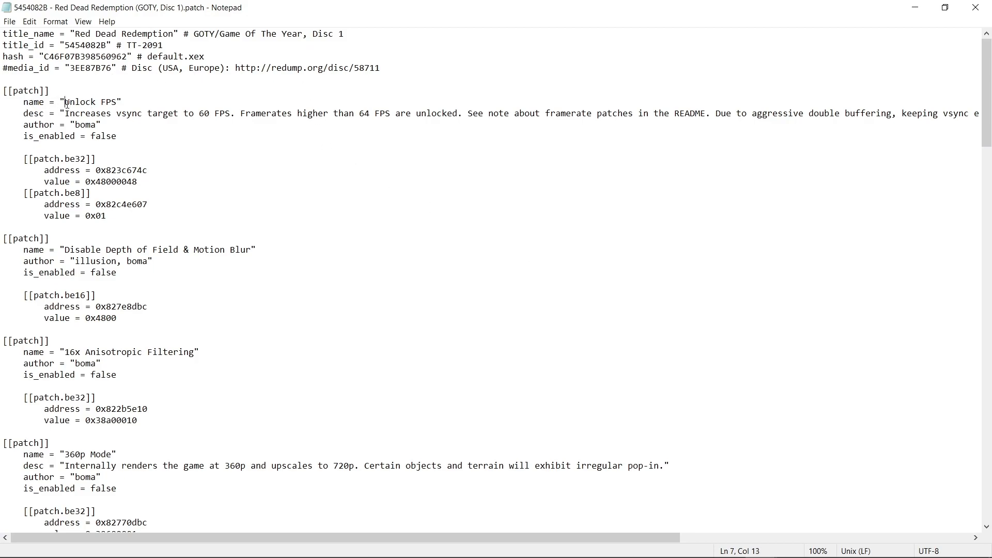
Step: Enable the "Unlock FPS" patch by setting its is_enabled value to true
{"action": "left_click_drag", "start_coordinate": [68, 104], "coordinate": [117, 104]}
{"action": "left_click", "coordinate": [136, 102]}
{"action": "left_click", "coordinate": [101, 136]}
{"action": "left_click_drag", "start_coordinate": [118, 138], "coordinate": [93, 138]}
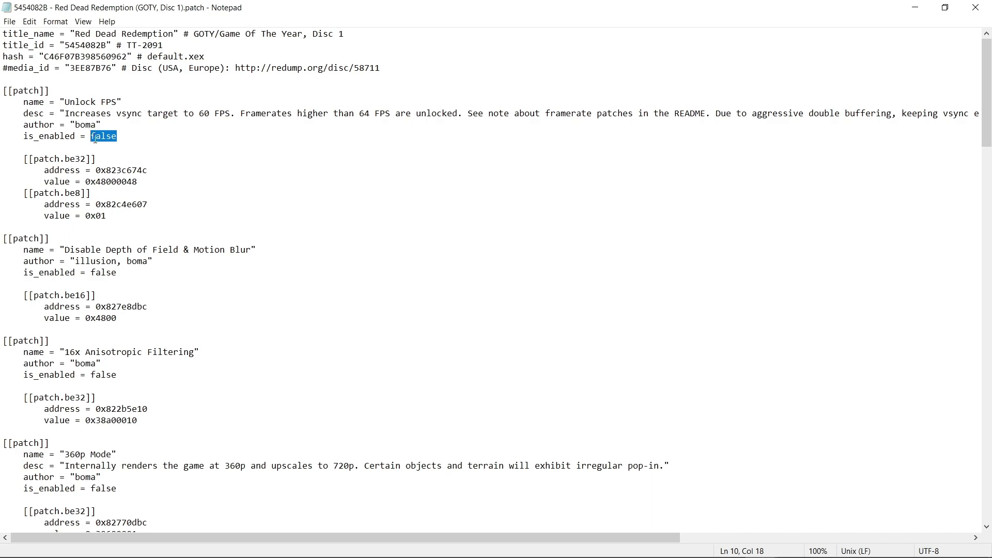
{"action": "type", "text": "tr"}
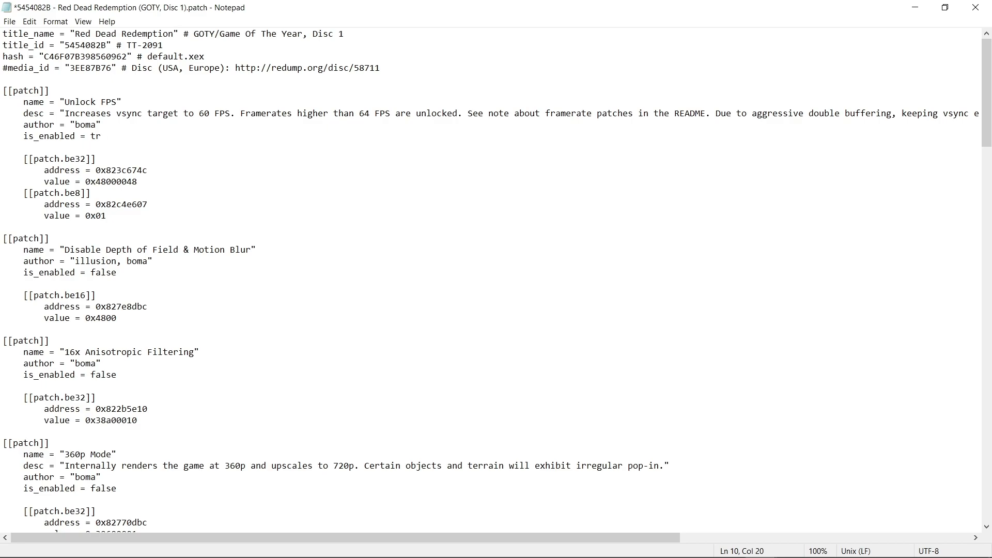
{"action": "type", "text": "ue"}
Step: Review the graphics and performance patches in the file, from Disable Depth of Field & Motion Blur to Skip Intro
{"action": "scroll", "coordinate": [131, 158], "scroll_direction": "down", "scroll_amount": 3}
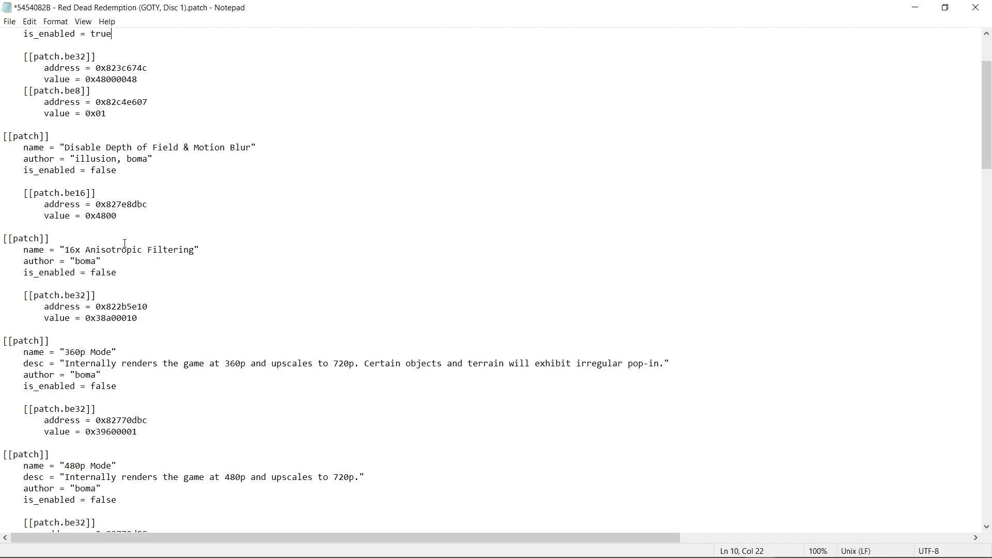
{"action": "scroll", "coordinate": [129, 256], "scroll_direction": "down", "scroll_amount": 2}
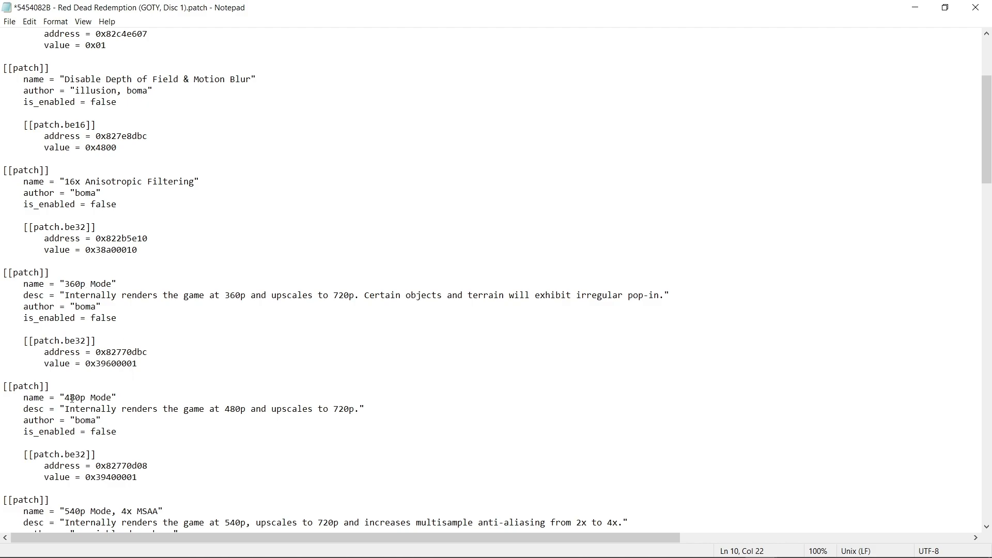
{"action": "scroll", "coordinate": [91, 334], "scroll_direction": "down", "scroll_amount": 1}
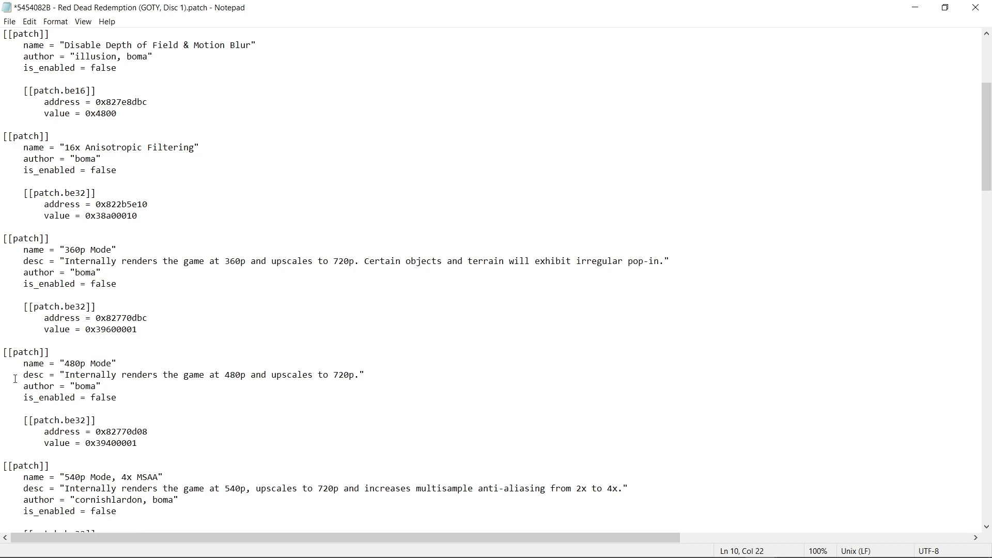
{"action": "scroll", "coordinate": [2, 401], "scroll_direction": "down", "scroll_amount": 5}
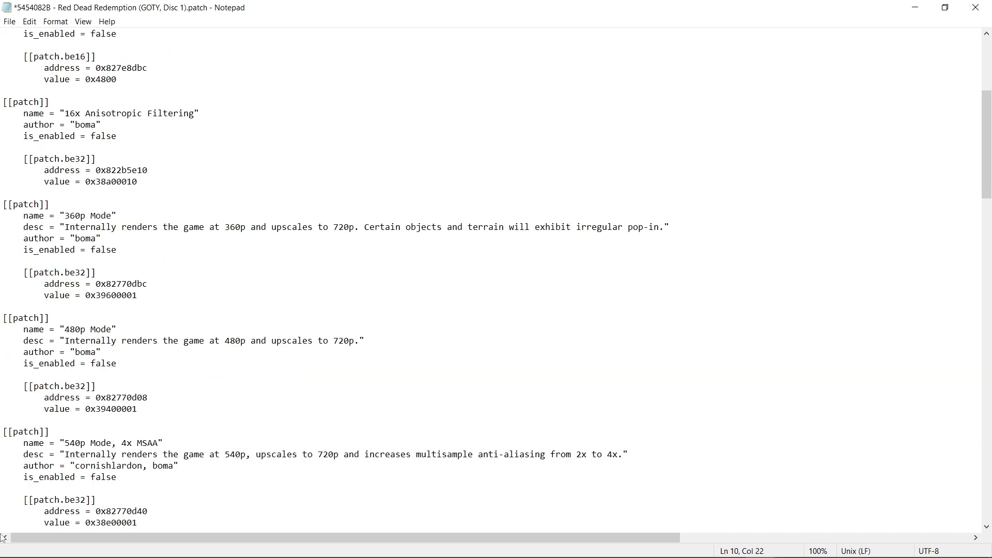
{"action": "scroll", "coordinate": [169, 398], "scroll_direction": "down", "scroll_amount": 2}
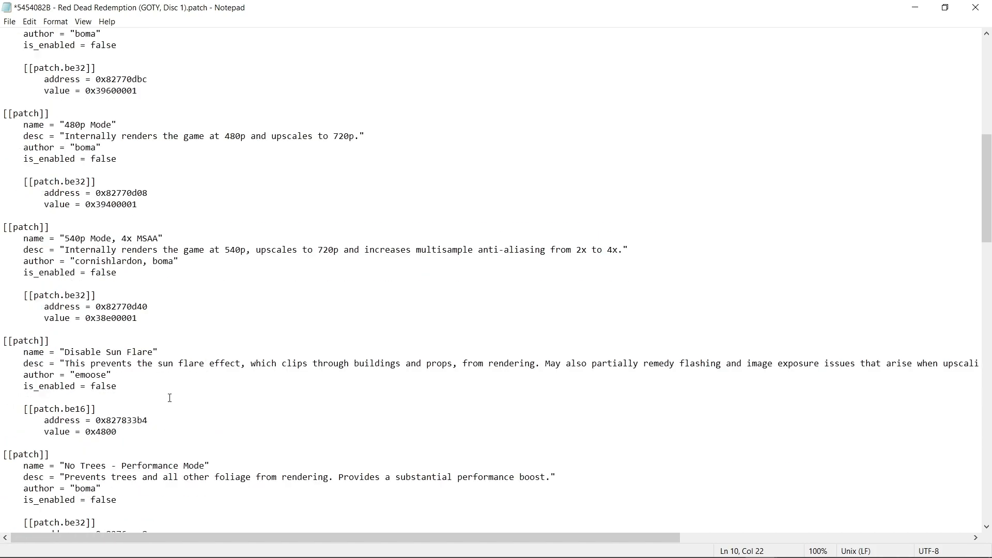
{"action": "scroll", "coordinate": [171, 383], "scroll_direction": "down", "scroll_amount": 1}
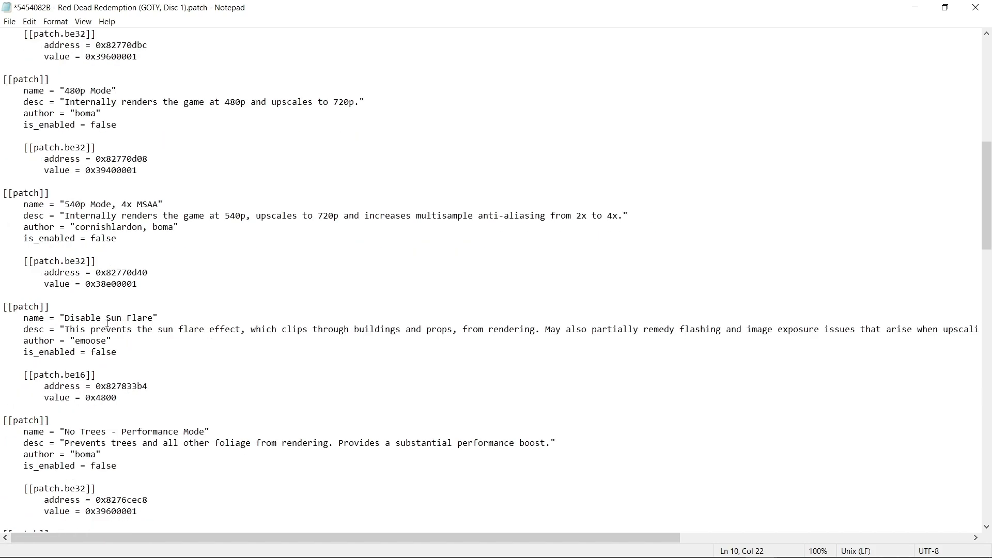
{"action": "scroll", "coordinate": [159, 319], "scroll_direction": "down", "scroll_amount": 1}
{"action": "scroll", "coordinate": [160, 321], "scroll_direction": "down", "scroll_amount": 2}
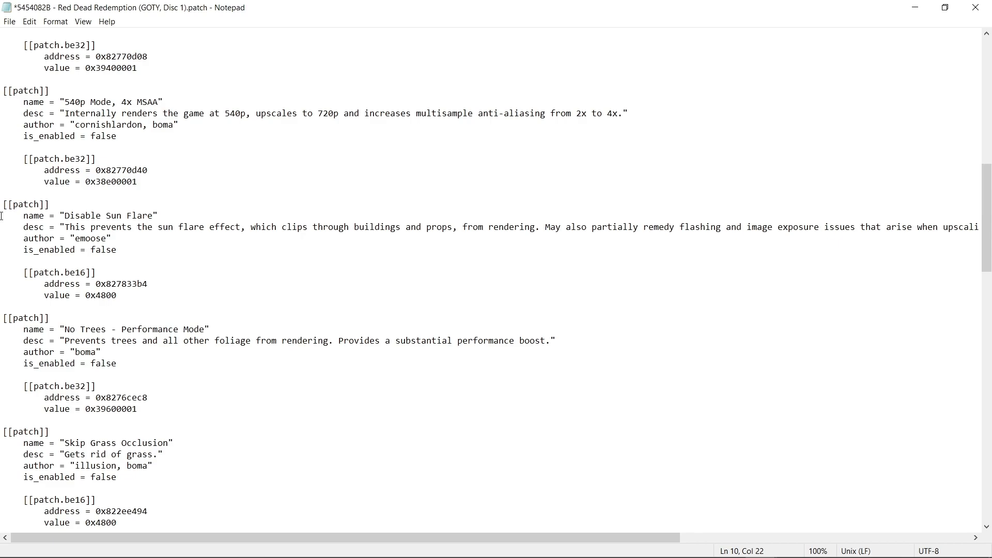
{"action": "scroll", "coordinate": [1, 199], "scroll_direction": "down", "scroll_amount": 2}
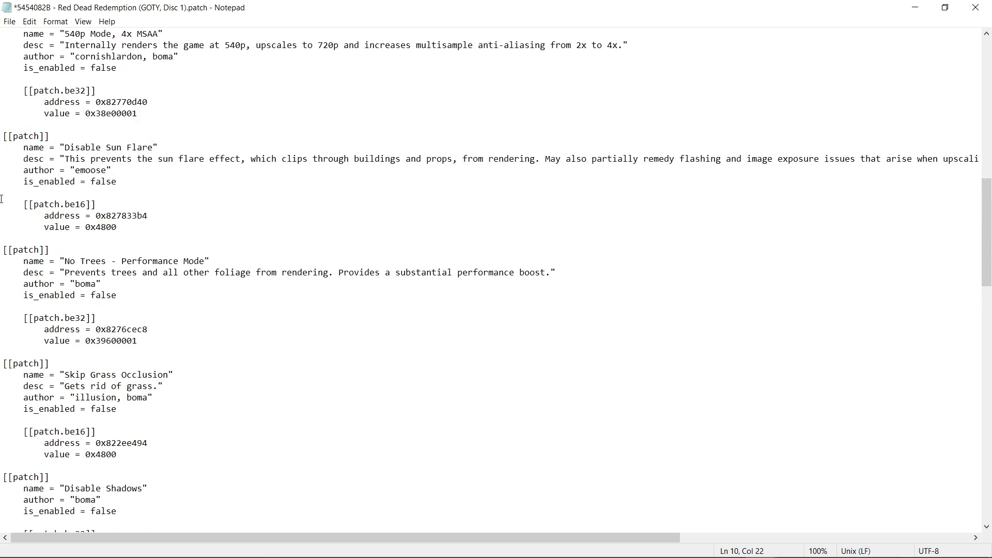
{"action": "scroll", "coordinate": [1, 196], "scroll_direction": "down", "scroll_amount": 3}
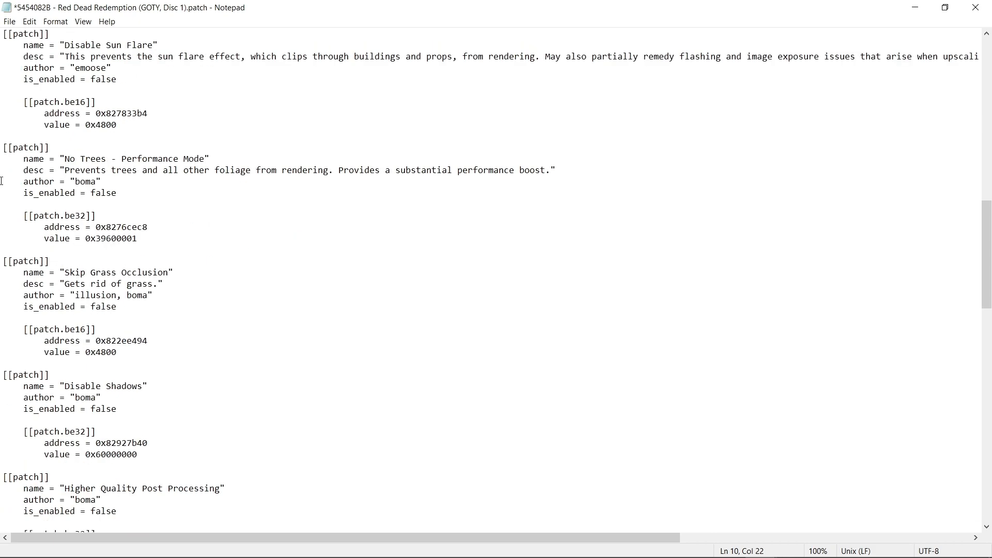
{"action": "scroll", "coordinate": [2, 181], "scroll_direction": "down", "scroll_amount": 3}
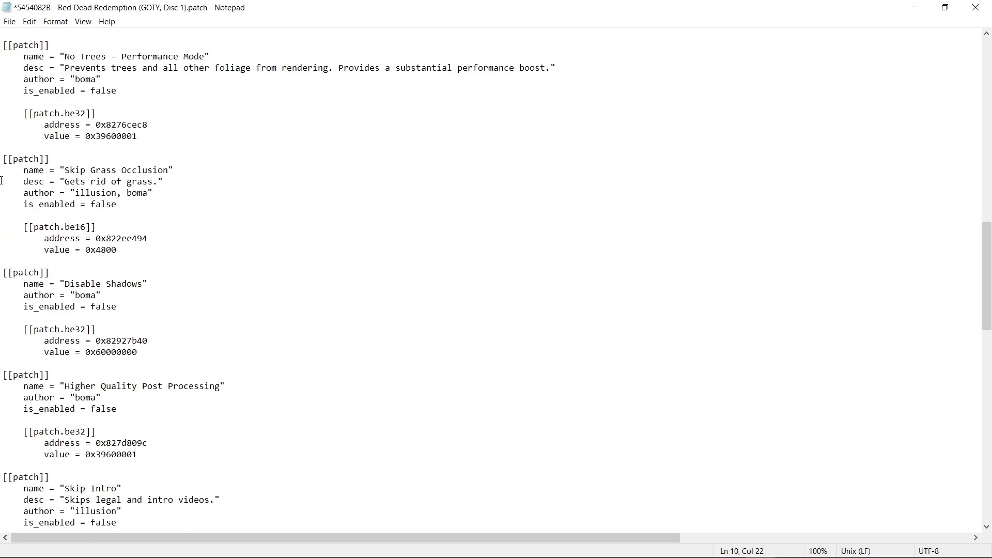
{"action": "scroll", "coordinate": [2, 181], "scroll_direction": "down", "scroll_amount": 4}
{"action": "scroll", "coordinate": [2, 140], "scroll_direction": "up", "scroll_amount": 2}
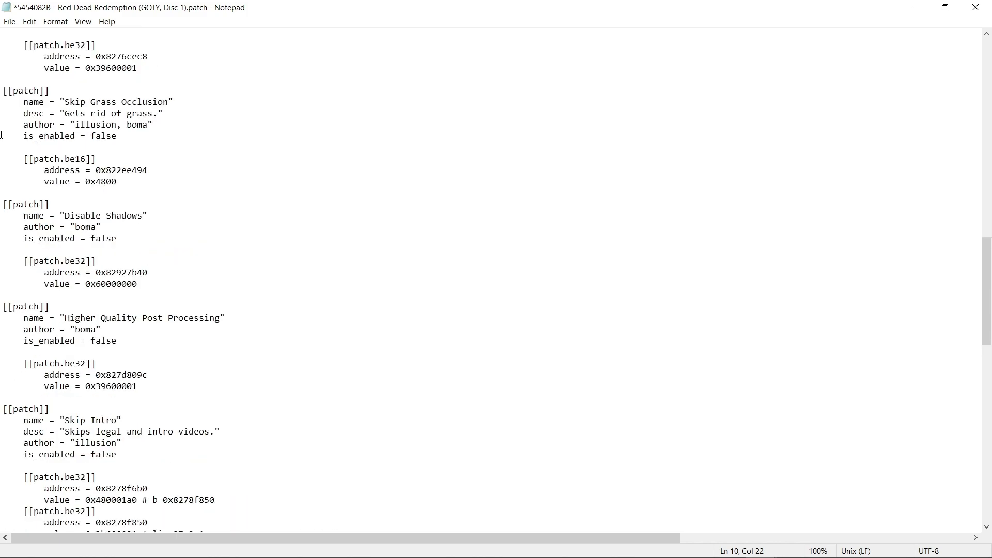
{"action": "scroll", "coordinate": [2, 155], "scroll_direction": "down", "scroll_amount": 2}
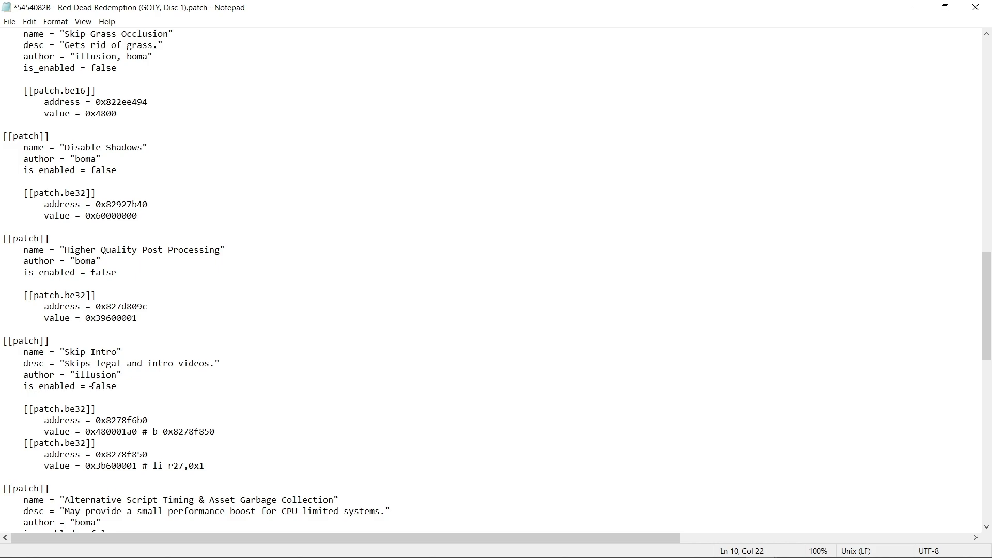
Step: Enable the "Skip Intro" patch by setting its is_enabled value to true
{"action": "left_click_drag", "start_coordinate": [91, 385], "coordinate": [111, 386]}
{"action": "type", "text": "true"}
{"action": "key", "text": "BackSpace"}
Step: Review the remaining patches, including script timing, audio heap, aspect ratio, horse stamina and infinite ammo, and return to the file's beginning
{"action": "scroll", "coordinate": [71, 349], "scroll_direction": "down", "scroll_amount": 6}
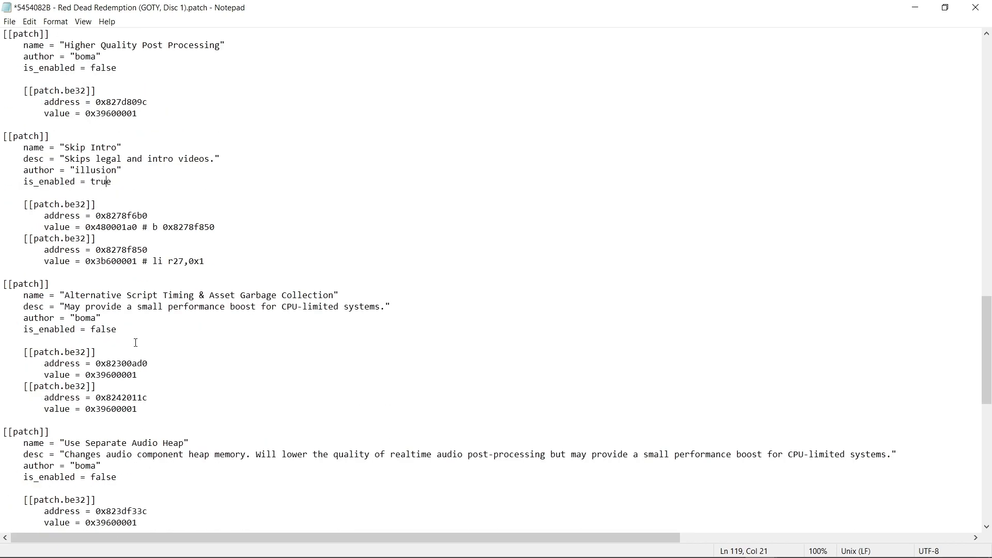
{"action": "scroll", "coordinate": [135, 343], "scroll_direction": "down", "scroll_amount": 1}
{"action": "scroll", "coordinate": [136, 343], "scroll_direction": "down", "scroll_amount": 1}
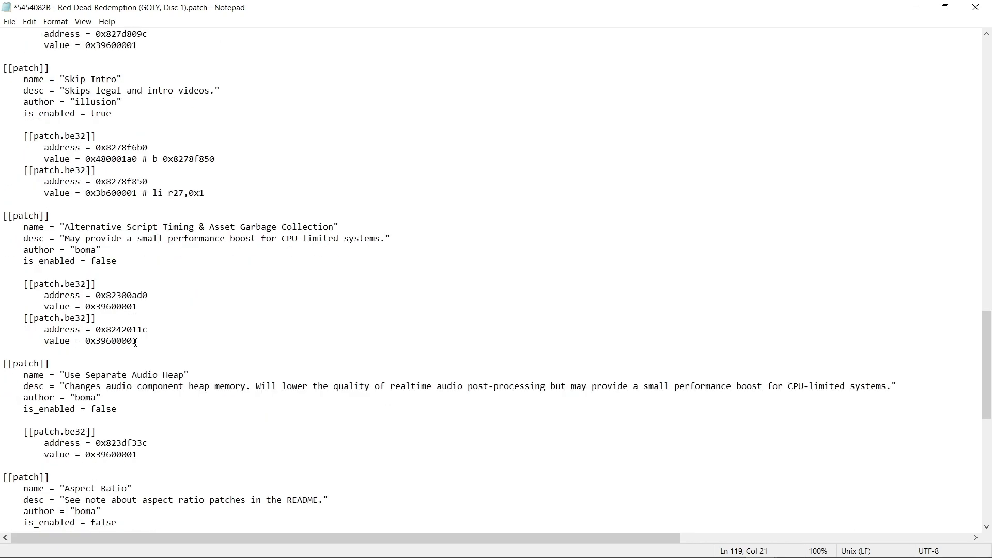
{"action": "scroll", "coordinate": [136, 342], "scroll_direction": "down", "scroll_amount": 5}
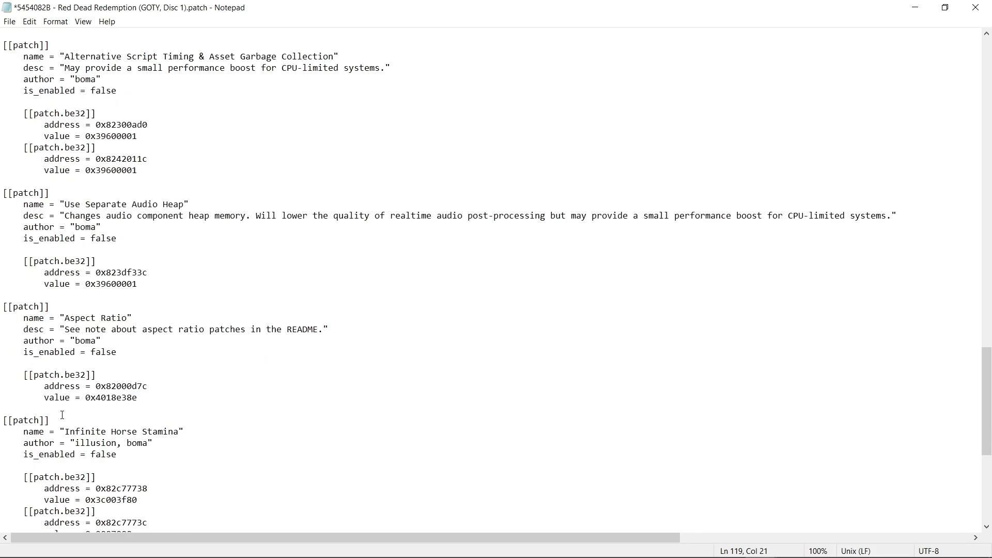
{"action": "scroll", "coordinate": [121, 398], "scroll_direction": "down", "scroll_amount": 1}
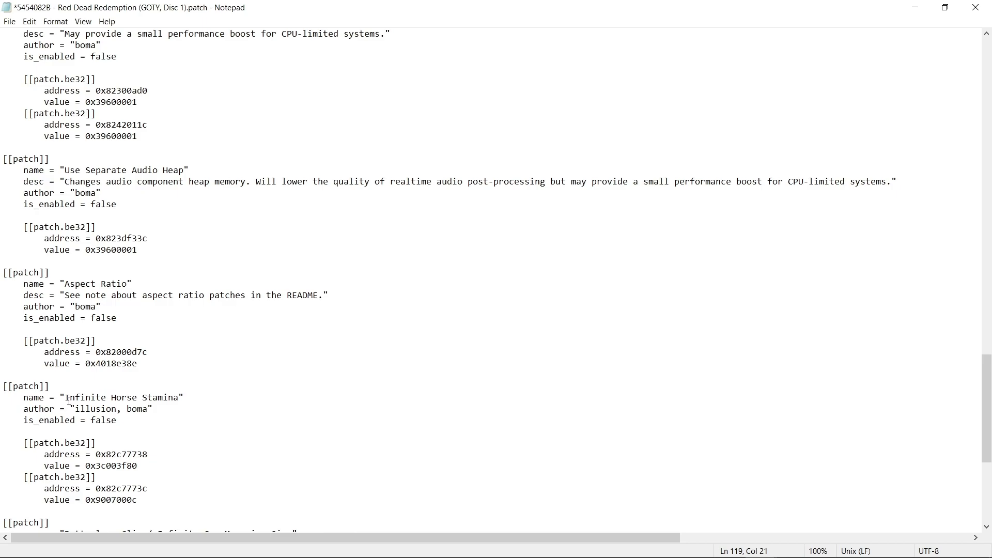
{"action": "scroll", "coordinate": [161, 398], "scroll_direction": "down", "scroll_amount": 1}
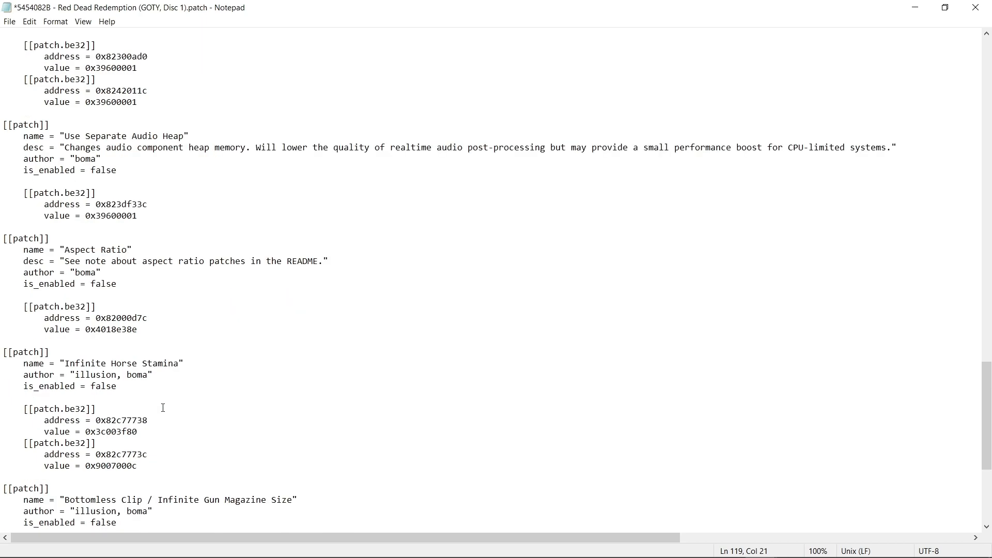
{"action": "scroll", "coordinate": [142, 409], "scroll_direction": "down", "scroll_amount": 5}
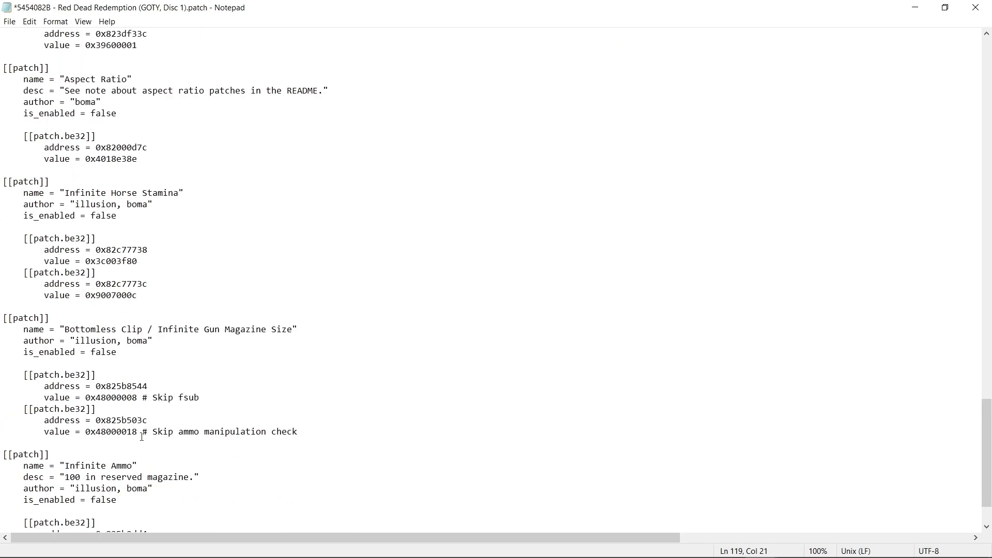
{"action": "scroll", "coordinate": [143, 445], "scroll_direction": "down", "scroll_amount": 3}
{"action": "scroll", "coordinate": [170, 436], "scroll_direction": "up", "scroll_amount": 20}
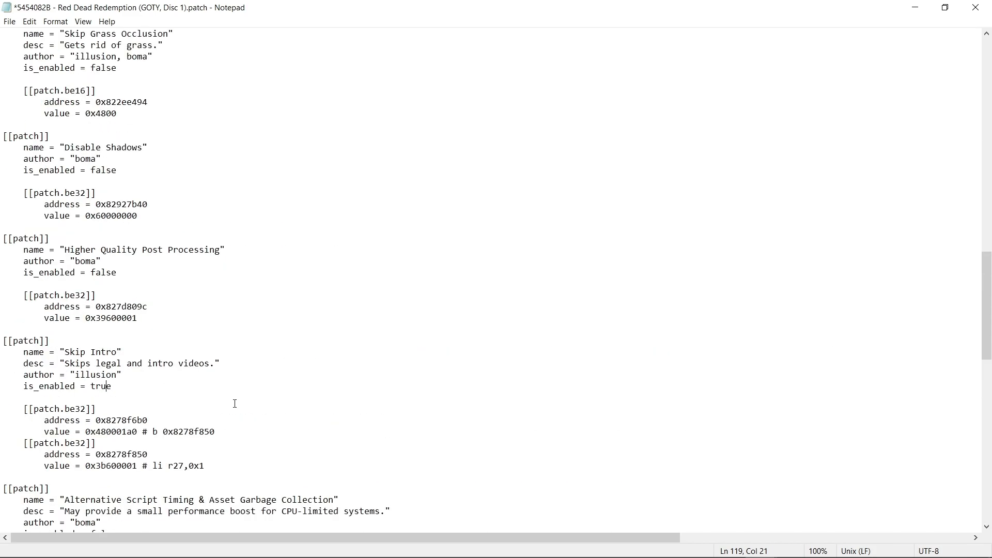
{"action": "scroll", "coordinate": [236, 408], "scroll_direction": "up", "scroll_amount": 20}
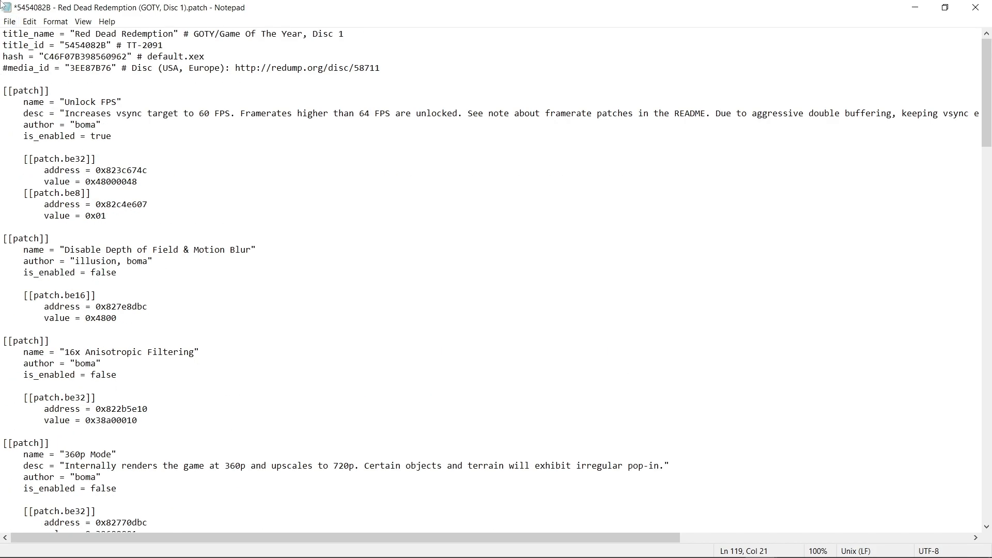
Step: Save and close the edited patch file, and move it into the Xenia folder
{"action": "left_click", "coordinate": [6, 7]}
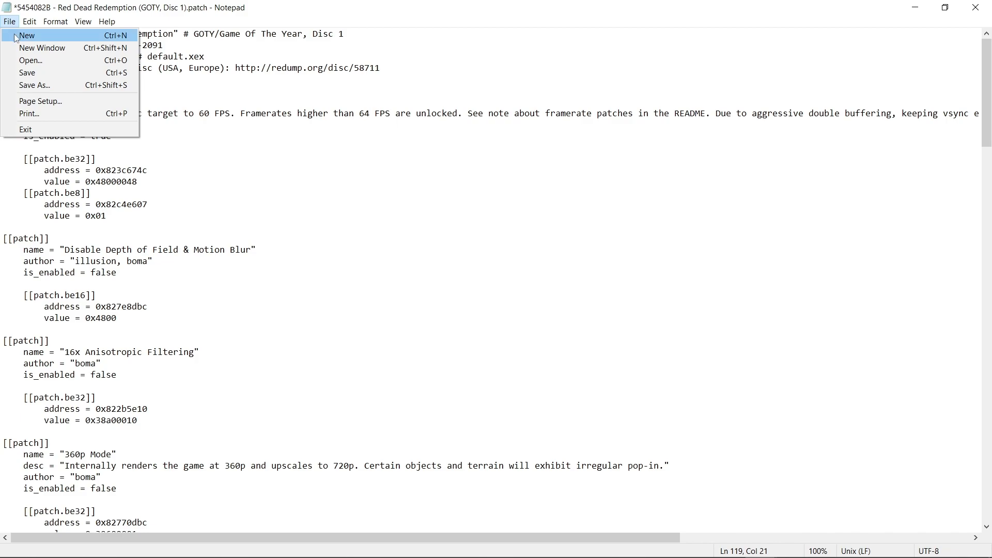
{"action": "left_click", "coordinate": [42, 73]}
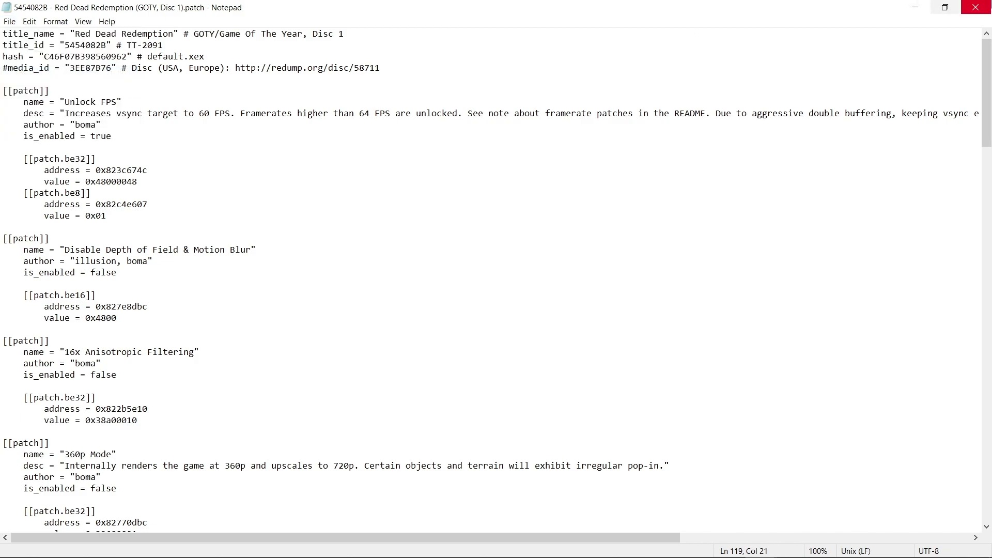
{"action": "left_click", "coordinate": [975, 8]}
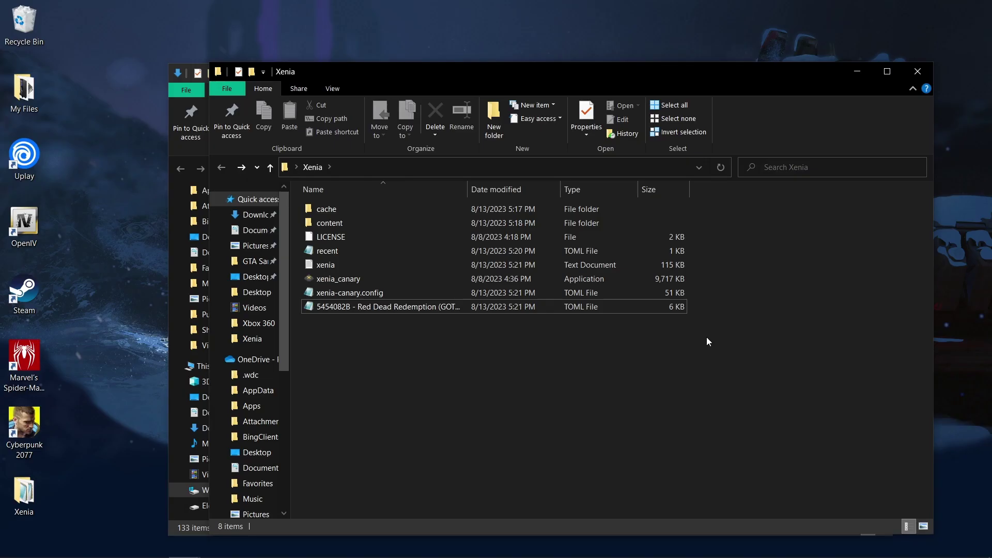
{"action": "right_click", "coordinate": [706, 337]}
{"action": "left_click", "coordinate": [611, 367]}
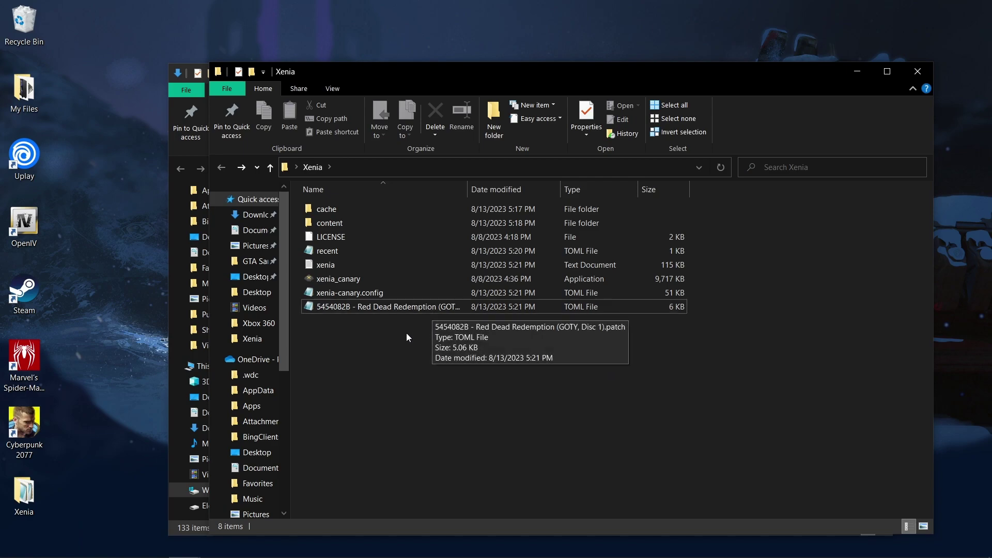
Step: Create a folder named "patches" in the Xenia folder and move the Red Dead Redemption patch file into it
{"action": "right_click", "coordinate": [693, 338]}
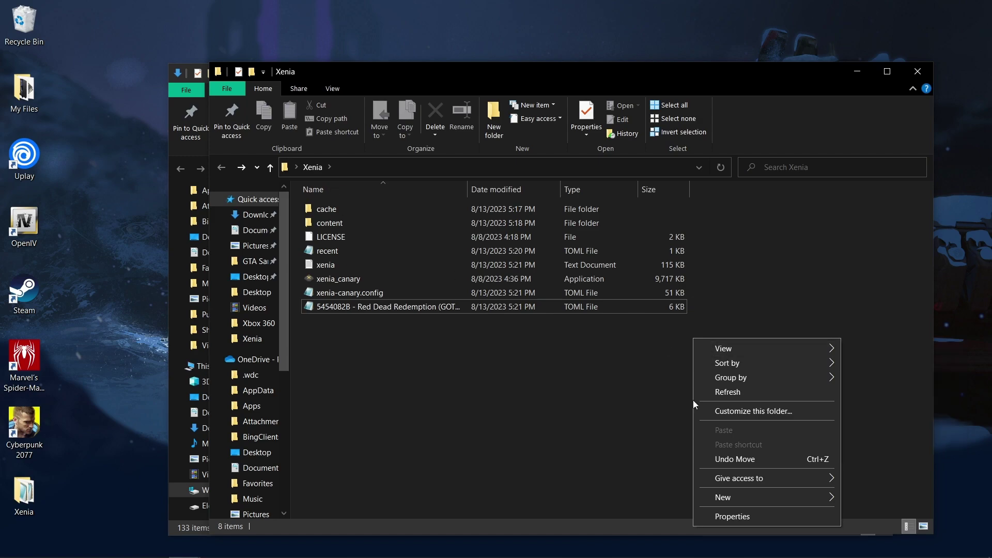
{"action": "mouse_move", "coordinate": [732, 504]}
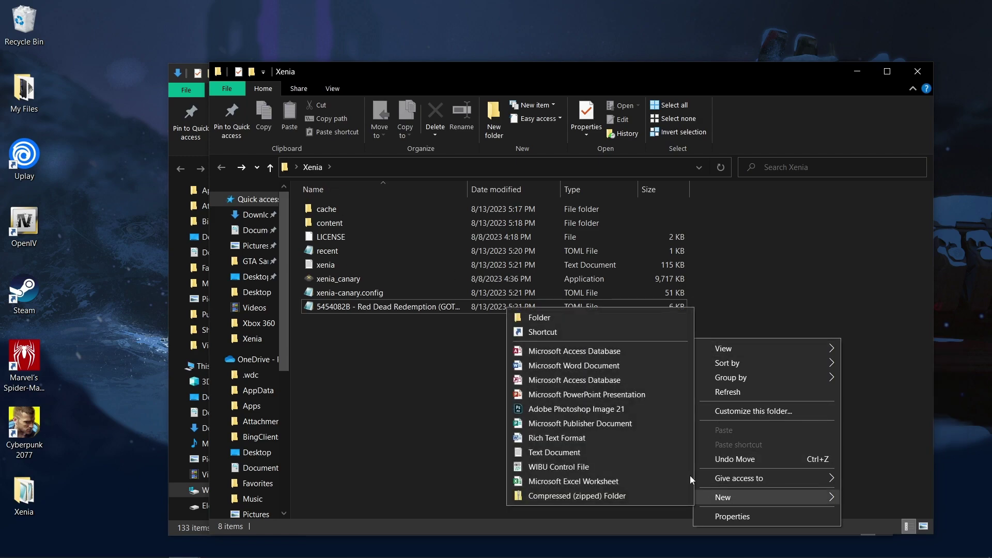
{"action": "left_click", "coordinate": [533, 318]}
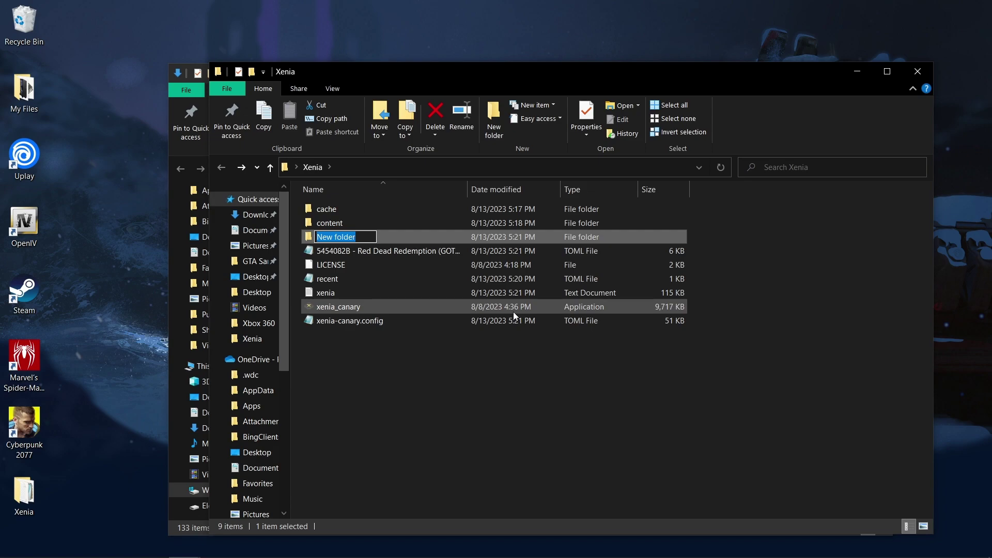
{"action": "type", "text": "path"}
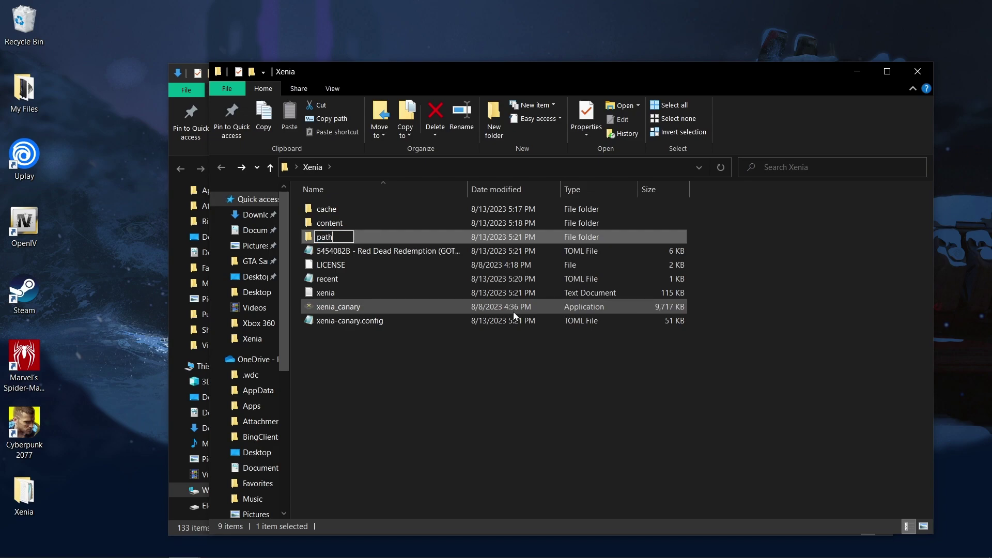
{"action": "key", "text": "BackSpace"}
{"action": "type", "text": "ches"}
{"action": "key", "text": "Return"}
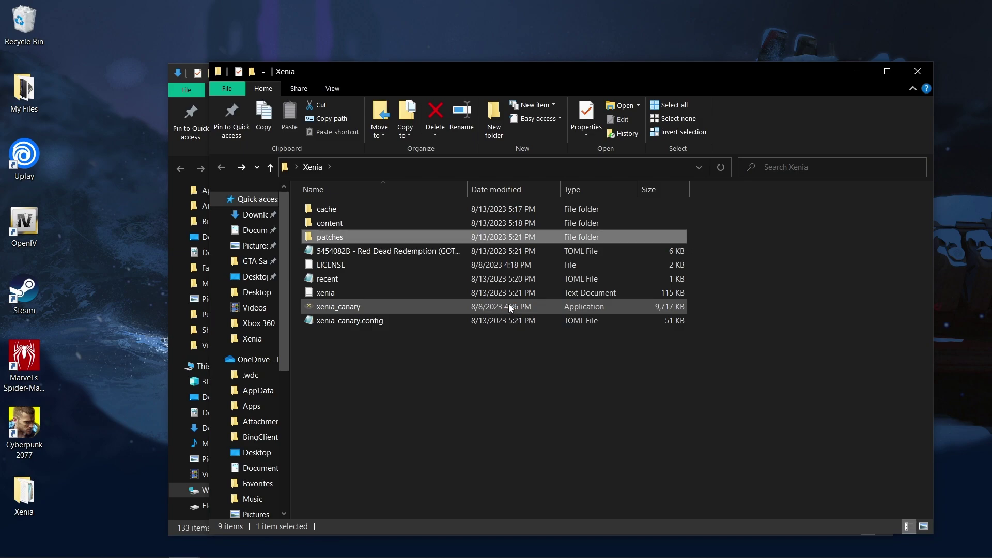
{"action": "left_click", "coordinate": [388, 251]}
{"action": "left_click_drag", "start_coordinate": [387, 251], "coordinate": [383, 238]}
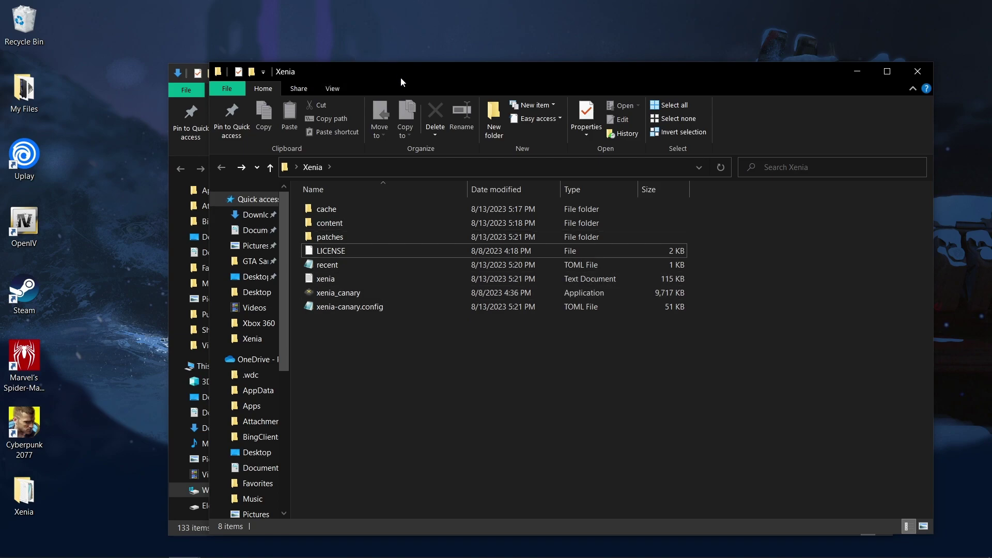
Step: Launch xenia_canary from the Xenia folder and load the Red Dead Redemption Game of the Year disc image
{"action": "left_click_drag", "start_coordinate": [401, 81], "coordinate": [402, 137]}
{"action": "left_click", "coordinate": [882, 71]}
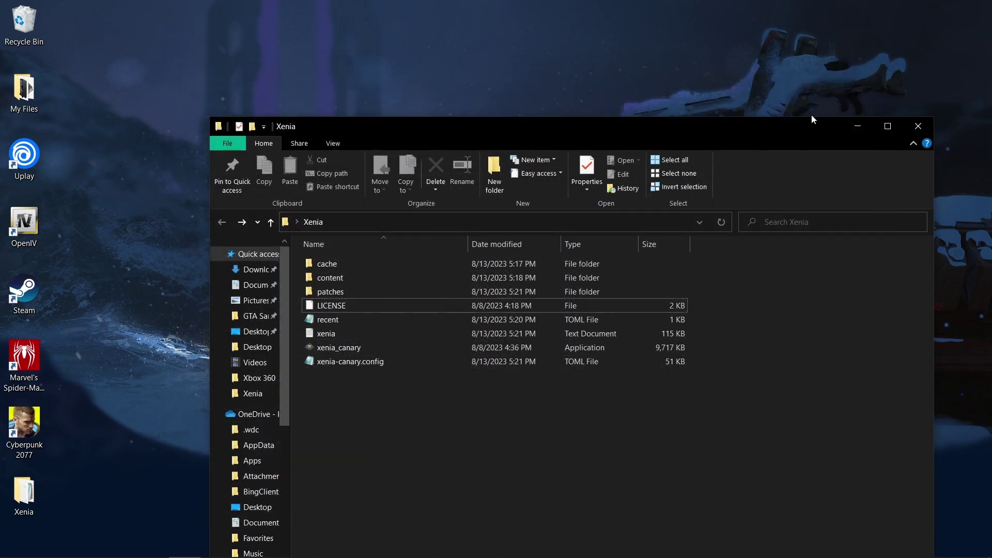
{"action": "left_click_drag", "start_coordinate": [728, 135], "coordinate": [727, 91]}
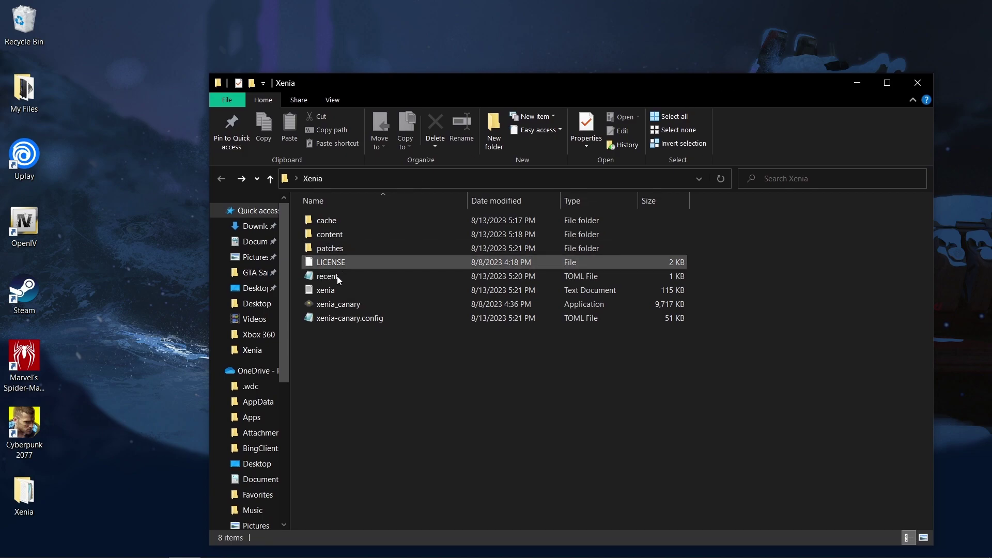
{"action": "double_click", "coordinate": [340, 304]}
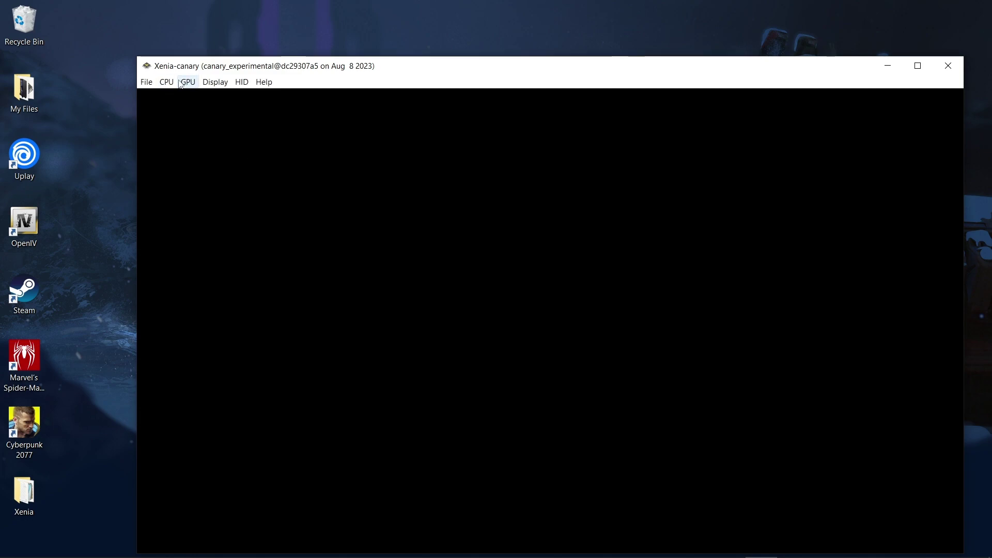
{"action": "left_click", "coordinate": [147, 82]}
{"action": "left_click", "coordinate": [166, 96]}
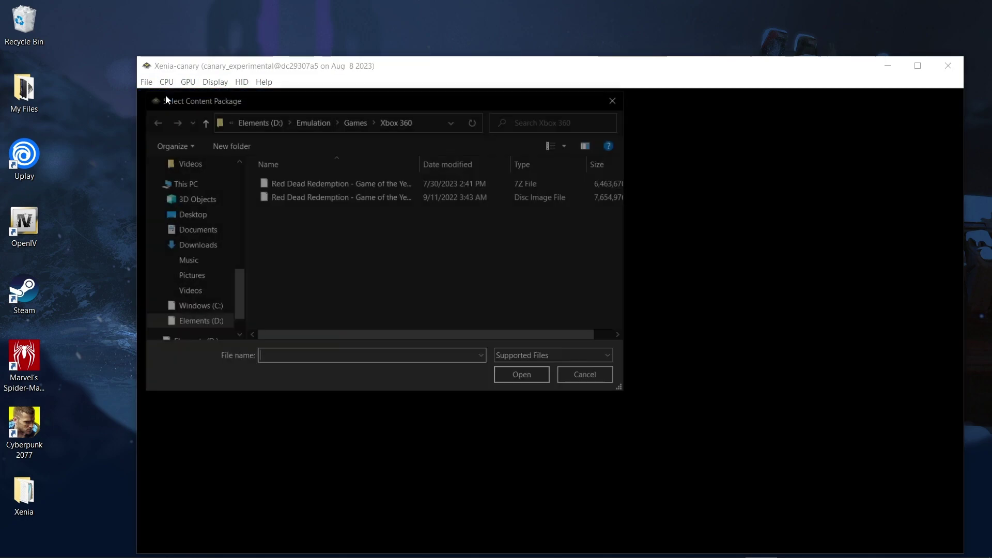
{"action": "left_click", "coordinate": [314, 198]}
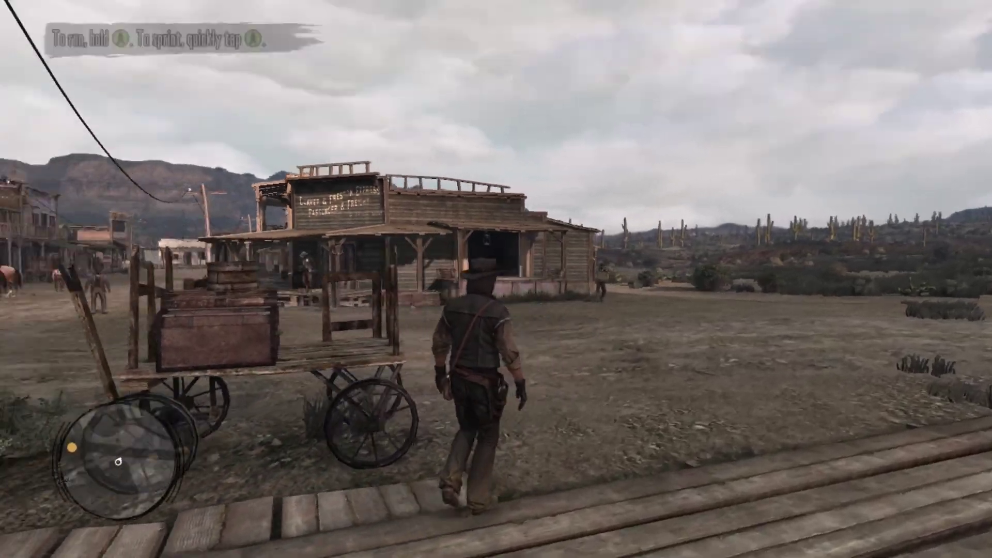
Step: Pause the running game, leave fullscreen and close the emulator to return to the Xenia folder
{"action": "key", "text": "Escape"}
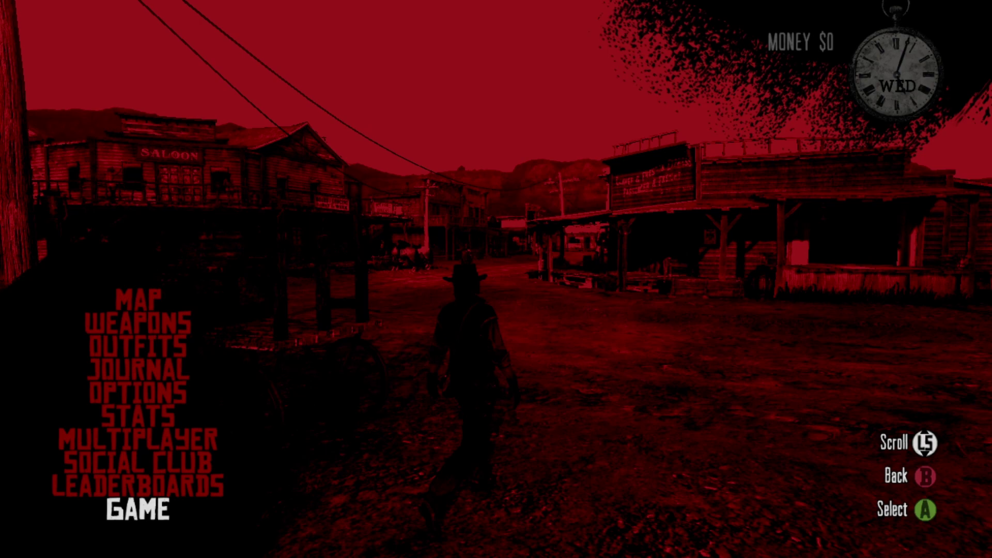
{"action": "key", "text": "F11"}
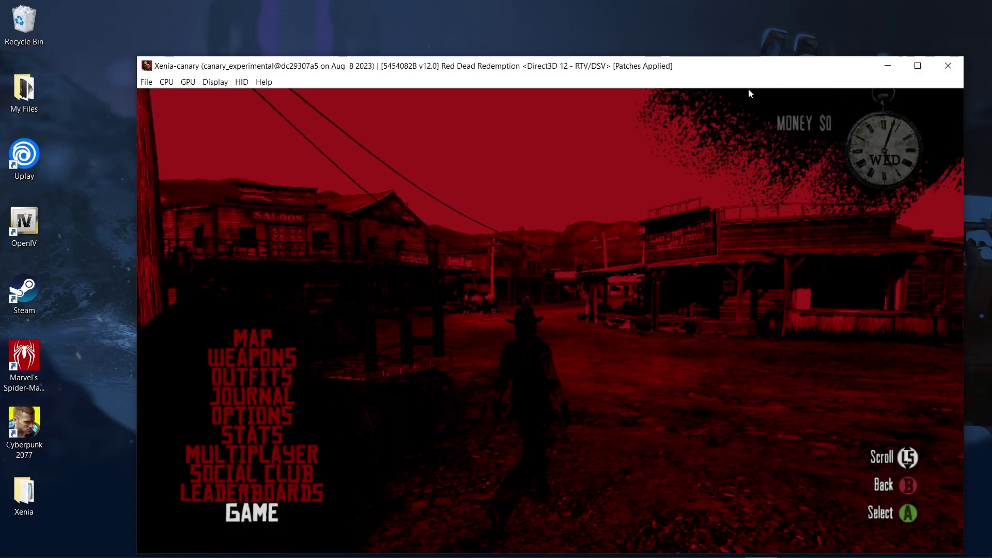
{"action": "left_click", "coordinate": [947, 58]}
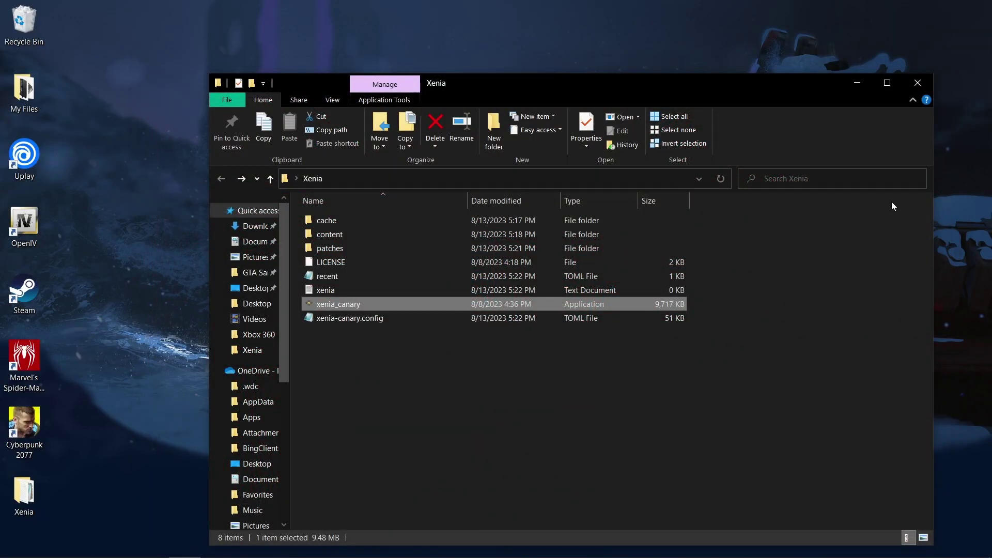
{"action": "left_click", "coordinate": [722, 366]}
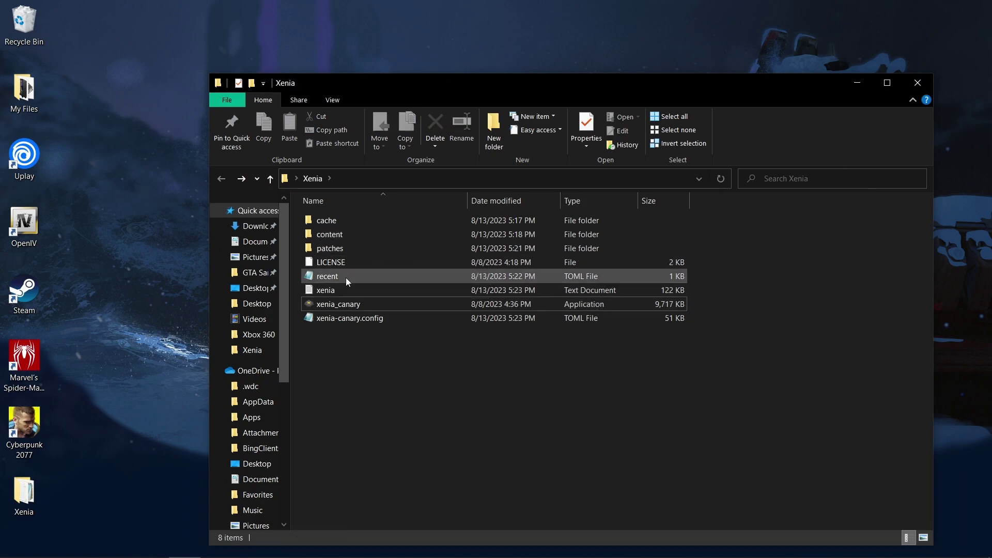
Step: Open the xenia-canary.config file in a maximized window and set vsync to false in its GPU settings
{"action": "double_click", "coordinate": [340, 318]}
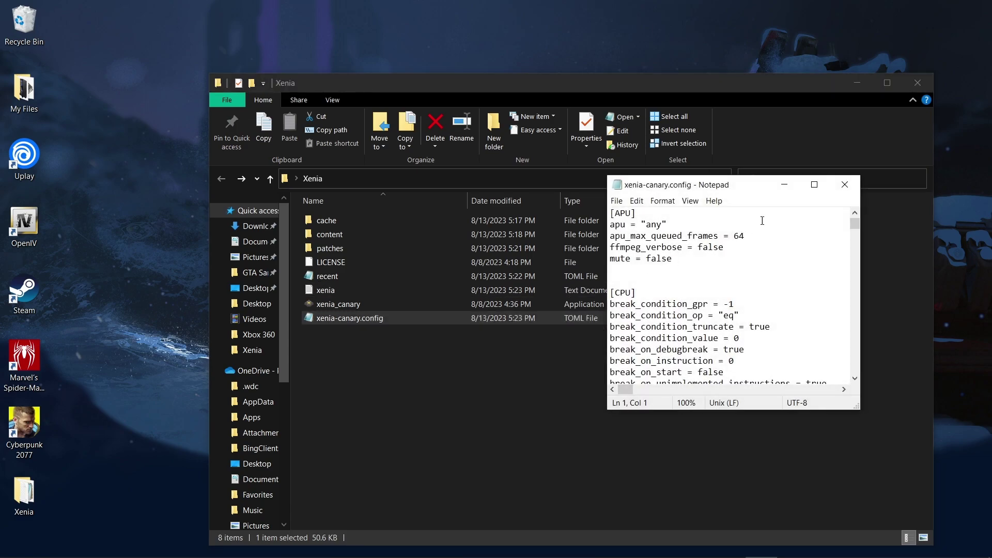
{"action": "left_click", "coordinate": [815, 184]}
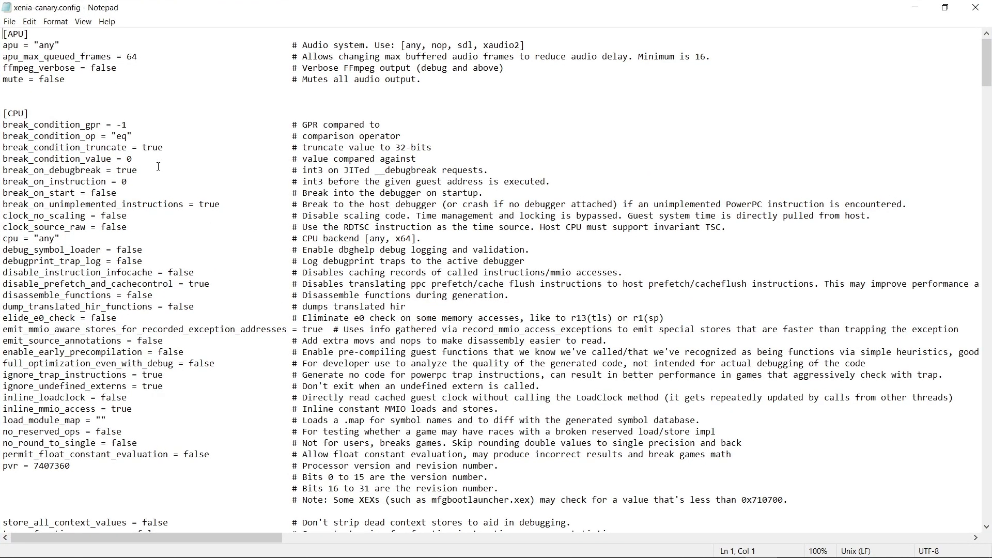
{"action": "scroll", "coordinate": [158, 167], "scroll_direction": "down", "scroll_amount": 20}
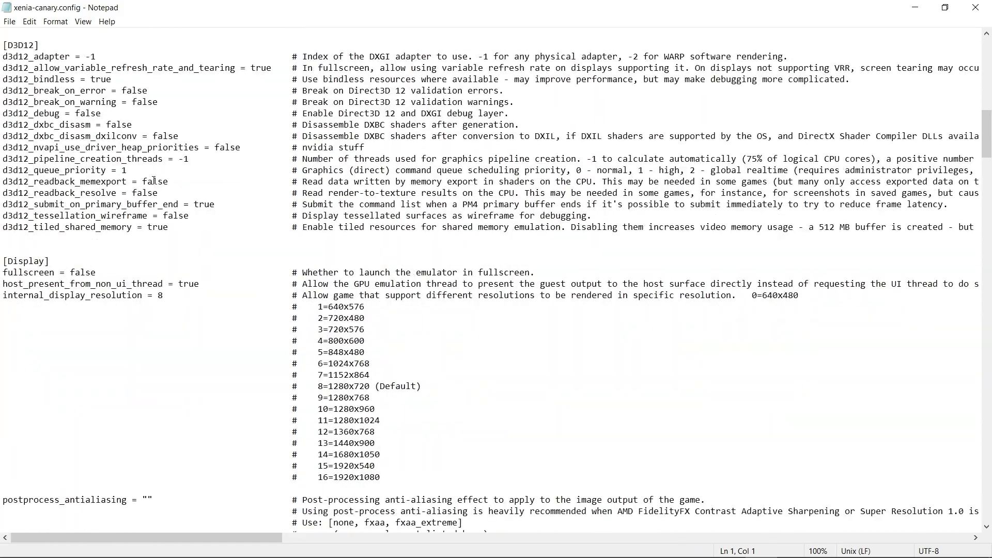
{"action": "scroll", "coordinate": [154, 180], "scroll_direction": "down", "scroll_amount": 20}
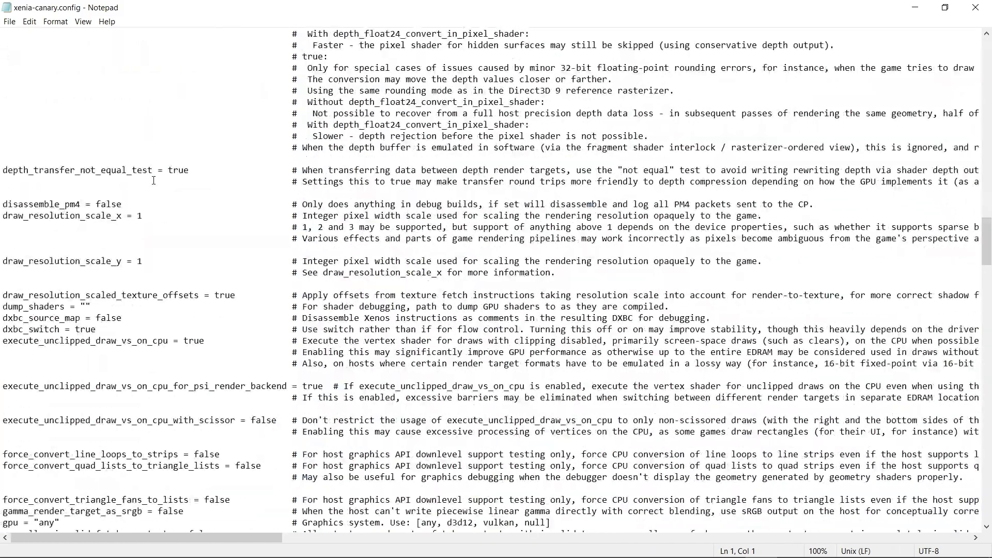
{"action": "scroll", "coordinate": [153, 180], "scroll_direction": "down", "scroll_amount": 12}
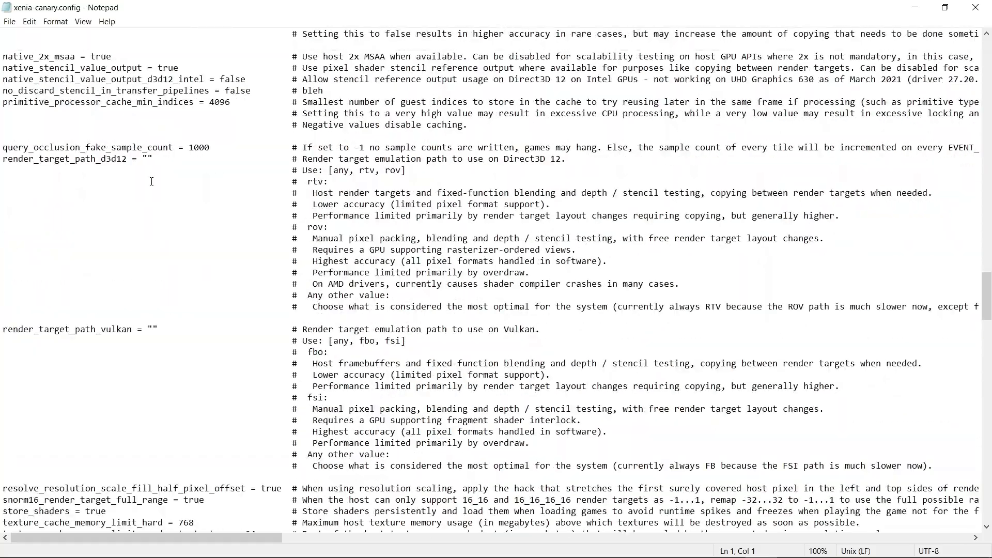
{"action": "scroll", "coordinate": [151, 181], "scroll_direction": "down", "scroll_amount": 10}
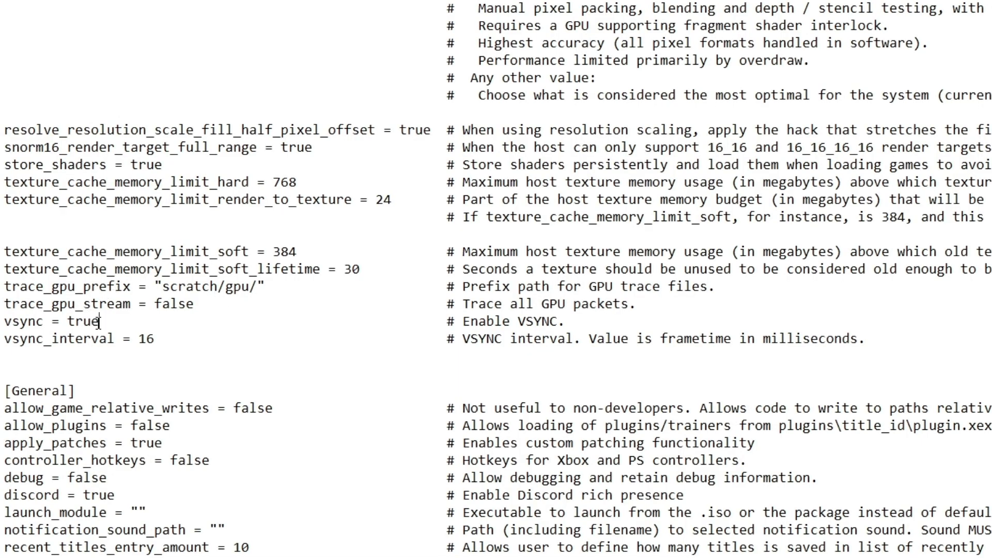
{"action": "left_click_drag", "start_coordinate": [97, 321], "coordinate": [71, 322]}
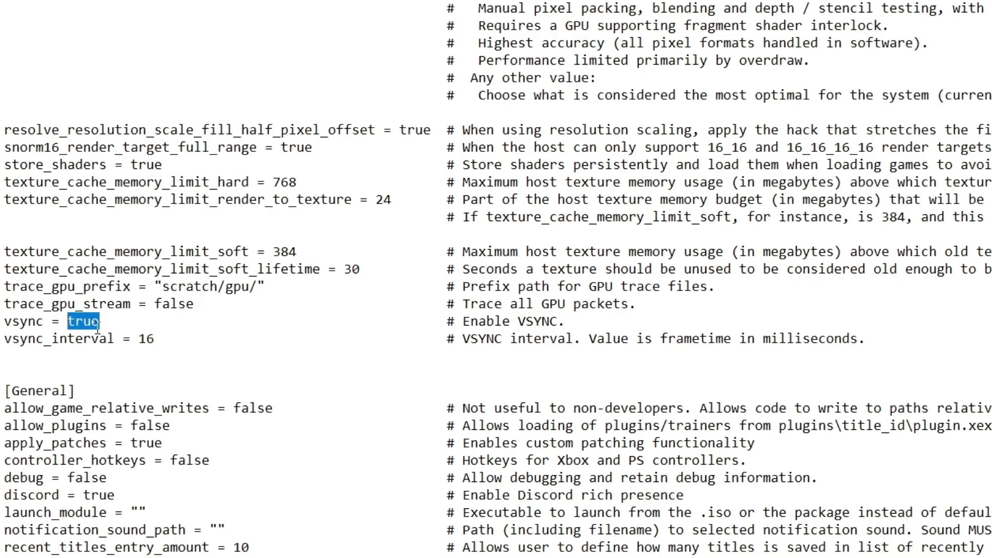
{"action": "type", "text": "falk"}
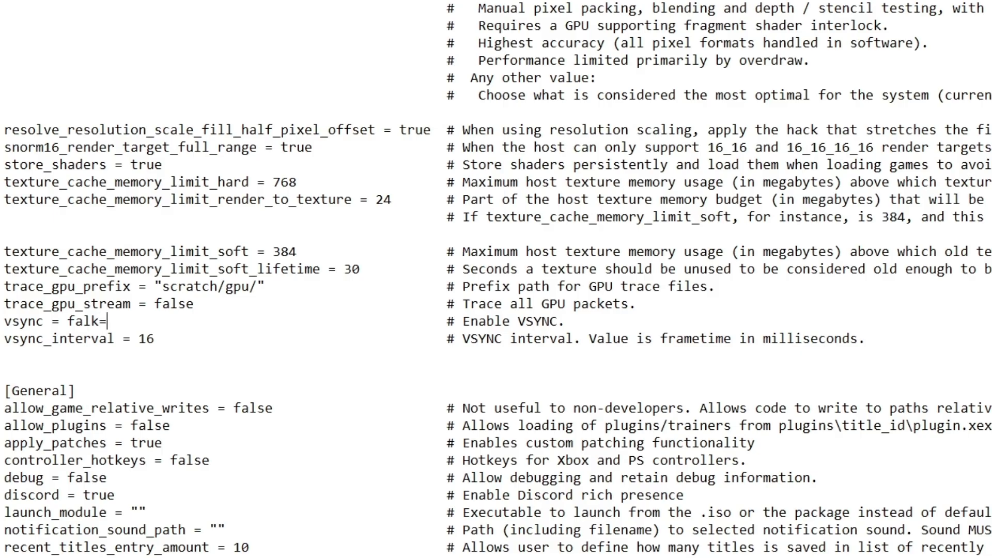
{"action": "type", "text": "="}
{"action": "key", "text": "BackSpace"}
{"action": "key", "text": "BackSpace"}
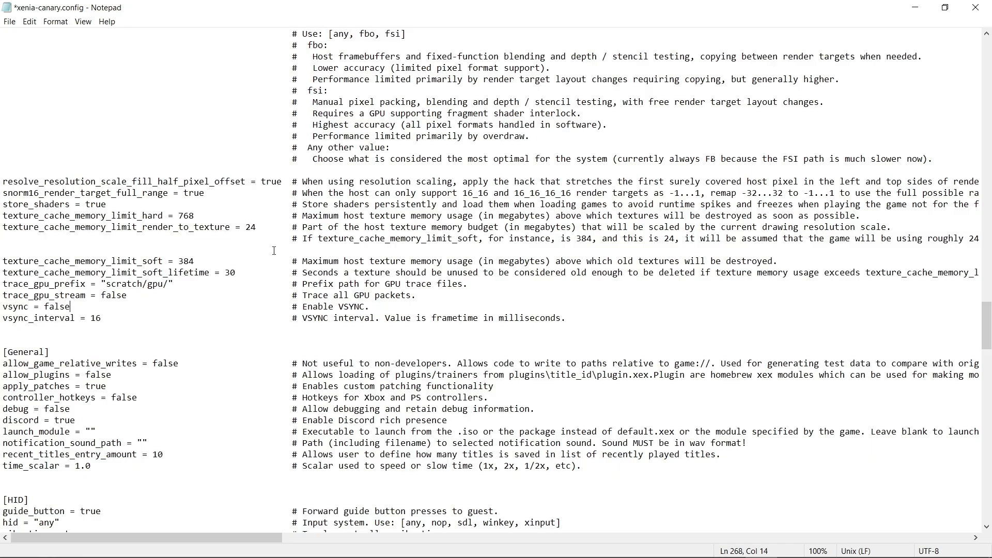
Step: Return to the beginning of the configuration file, save it and close it
{"action": "scroll", "coordinate": [104, 373], "scroll_direction": "up", "scroll_amount": 20}
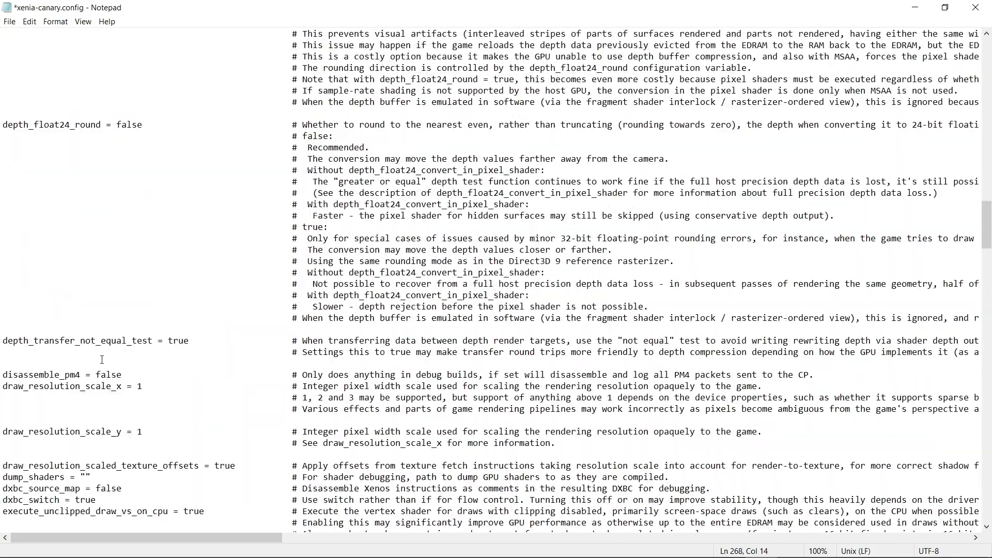
{"action": "left_click_drag", "start_coordinate": [987, 165], "coordinate": [962, 9]}
{"action": "left_click", "coordinate": [10, 21]}
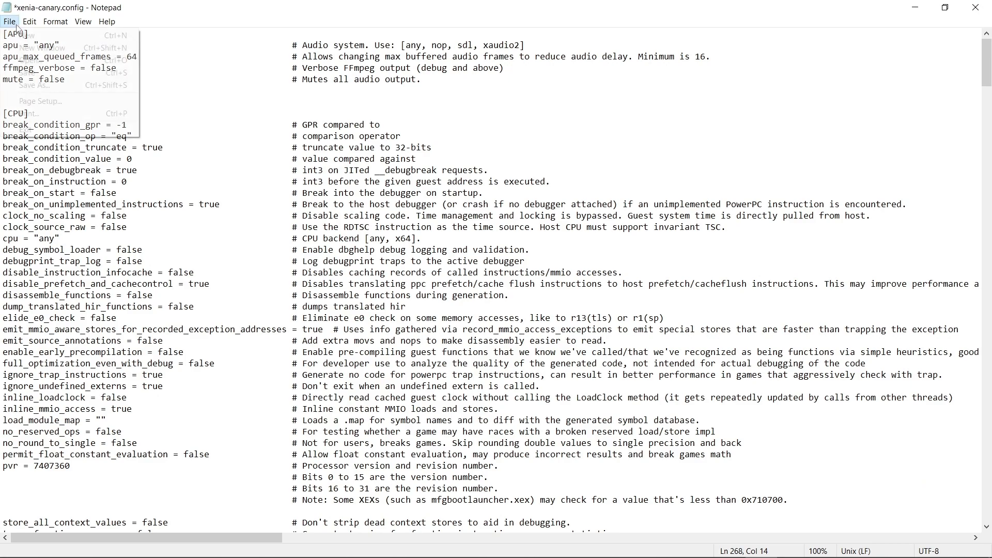
{"action": "left_click", "coordinate": [32, 73]}
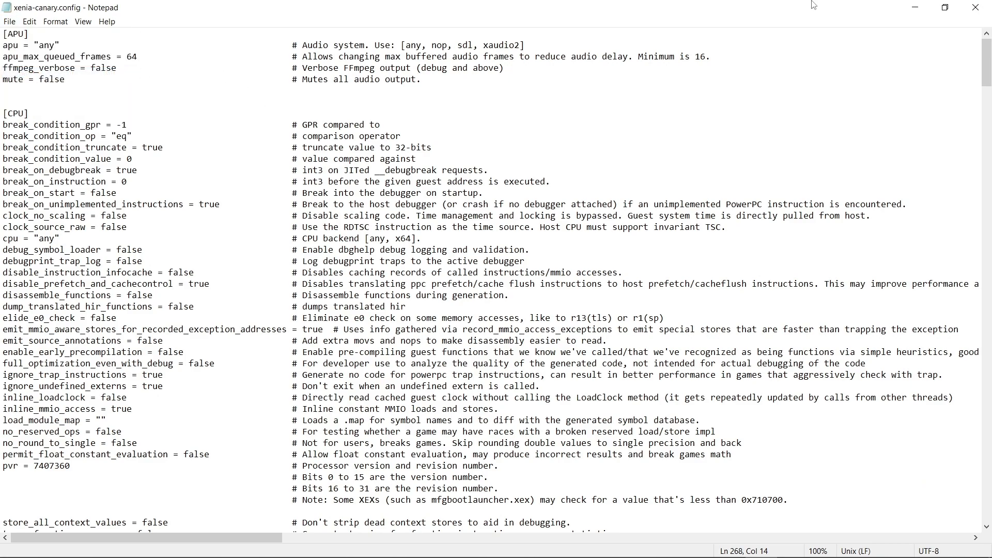
{"action": "left_click", "coordinate": [982, 7]}
{"action": "left_click_drag", "start_coordinate": [799, 91], "coordinate": [788, 61]}
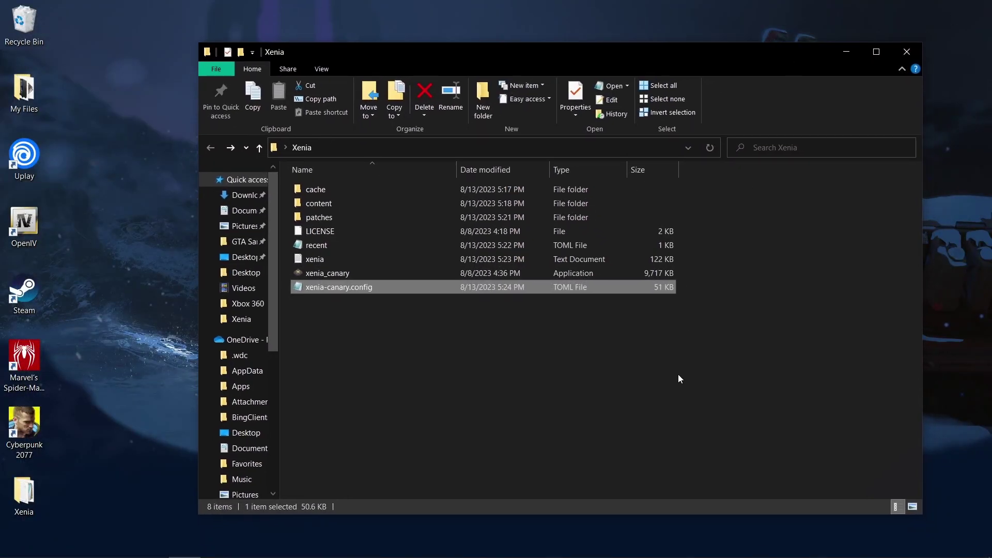
Step: Switch to NVIDIA Control Panel and choose xenia_canary.exe as the program to customize in the program-specific 3D settings
{"action": "mouse_move", "coordinate": [228, 557]}
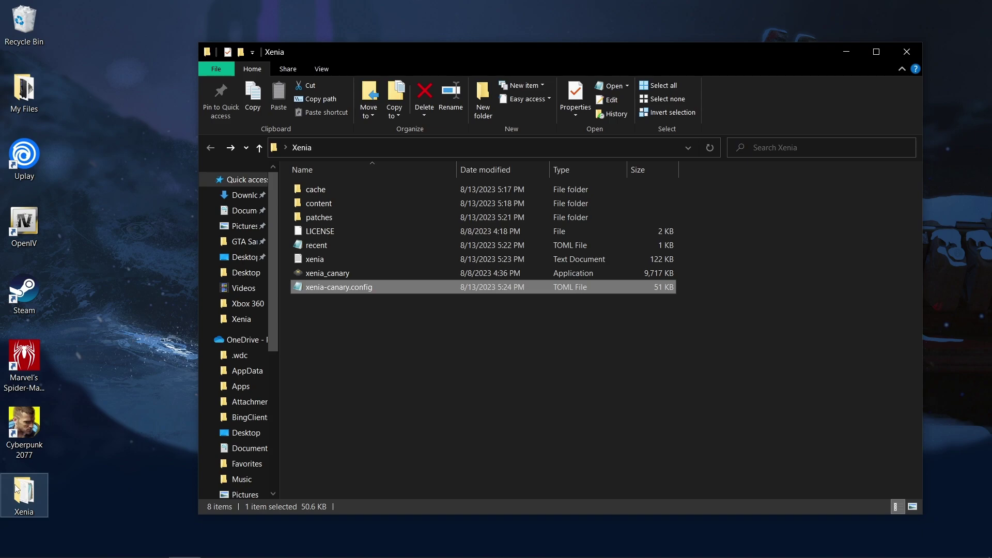
{"action": "mouse_move", "coordinate": [139, 556]}
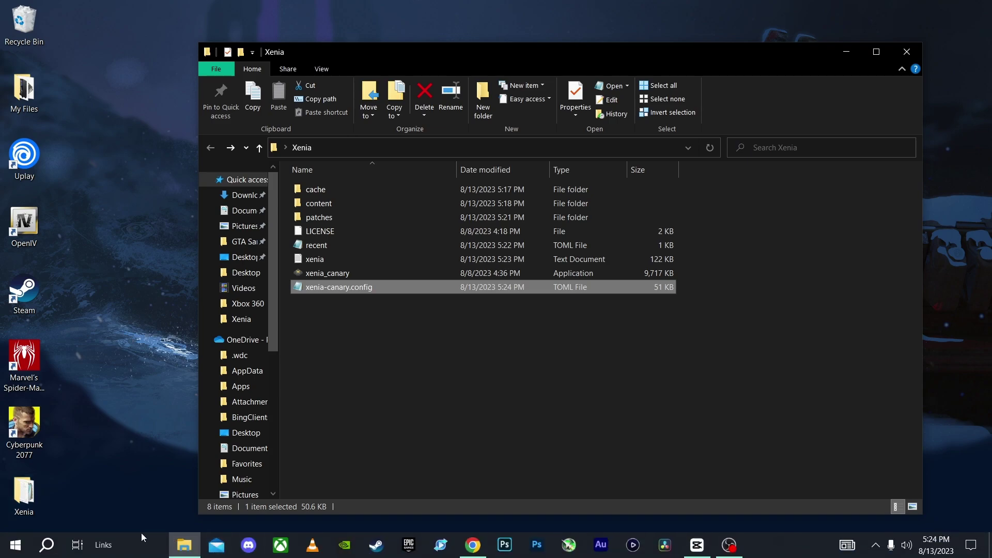
{"action": "left_click", "coordinate": [46, 545]}
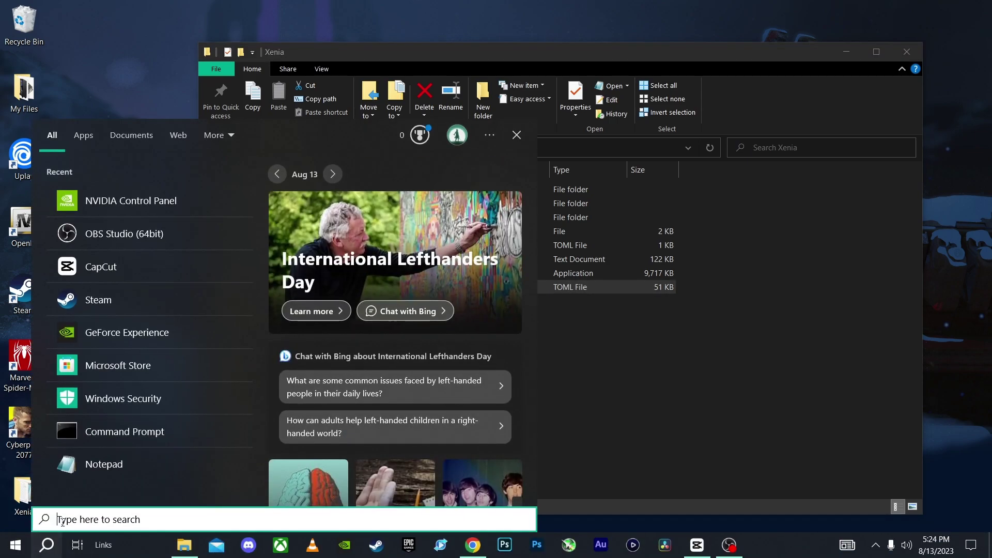
{"action": "left_click", "coordinate": [141, 203]}
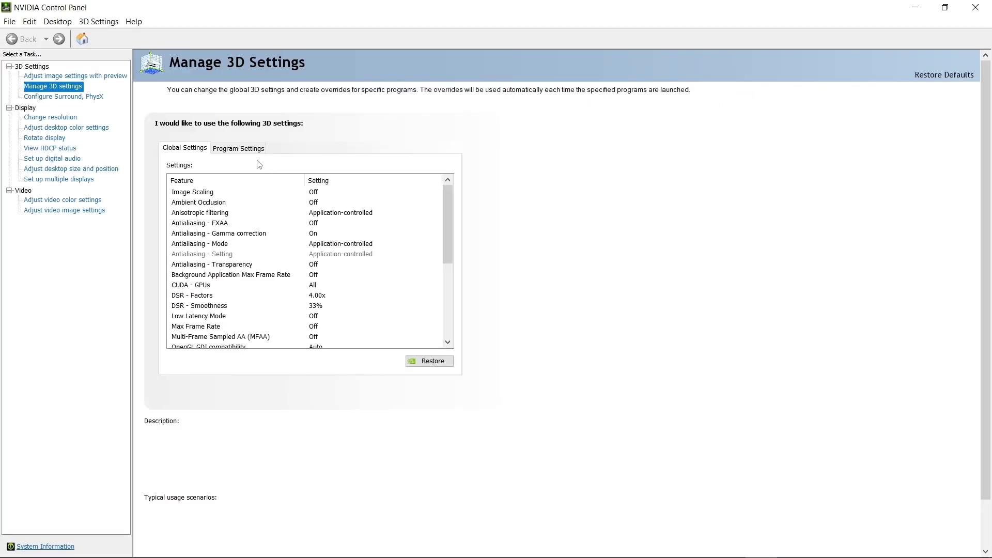
{"action": "left_click", "coordinate": [248, 151]}
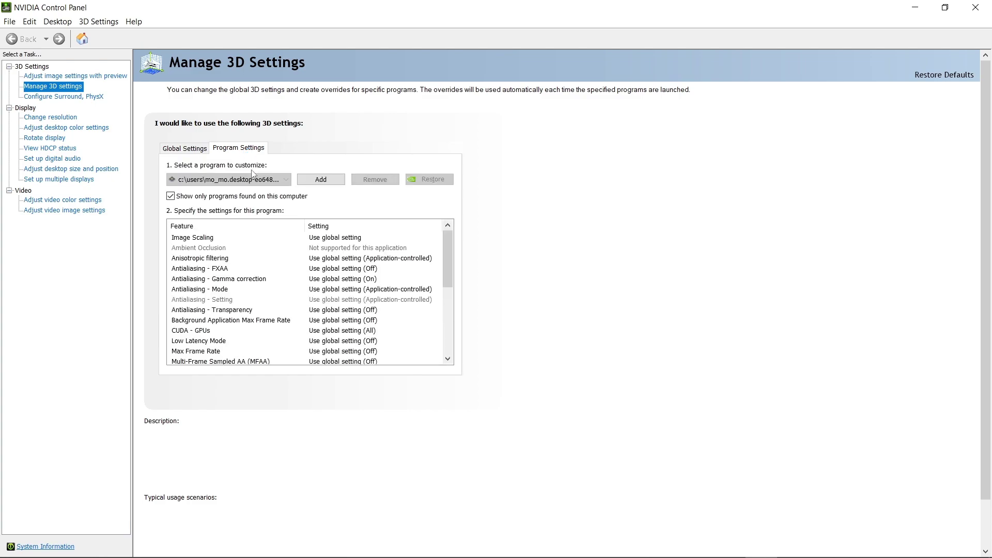
{"action": "left_click", "coordinate": [273, 182]}
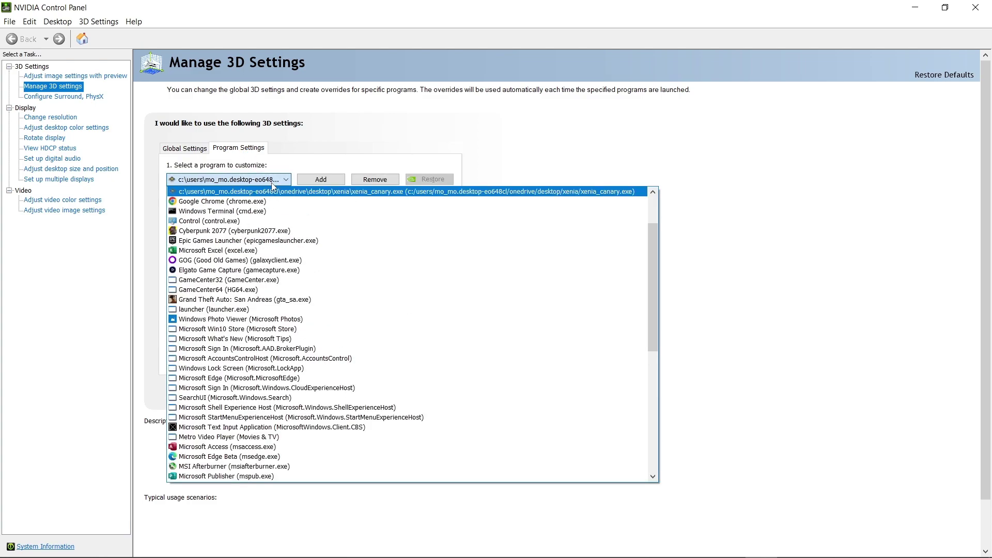
{"action": "left_click", "coordinate": [271, 182]}
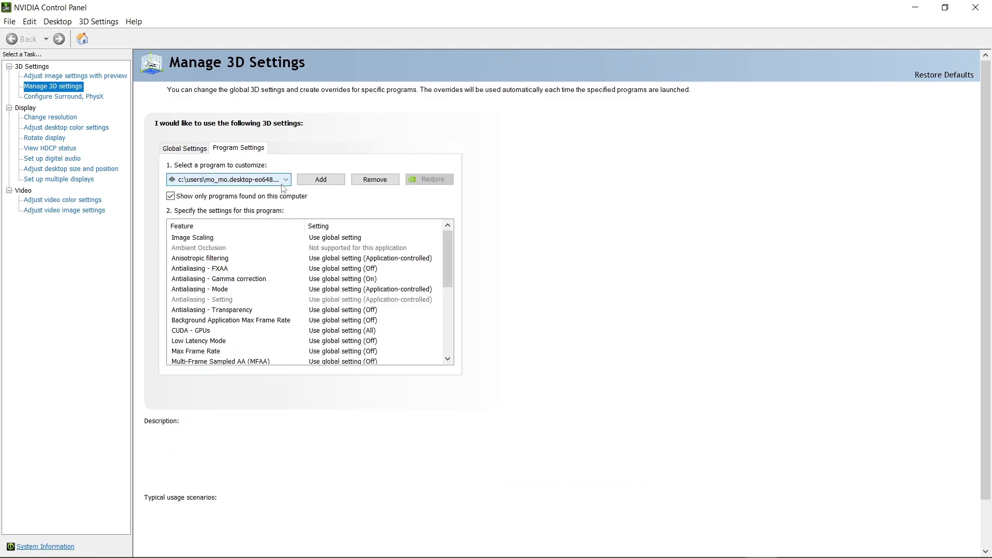
{"action": "left_click", "coordinate": [248, 181]}
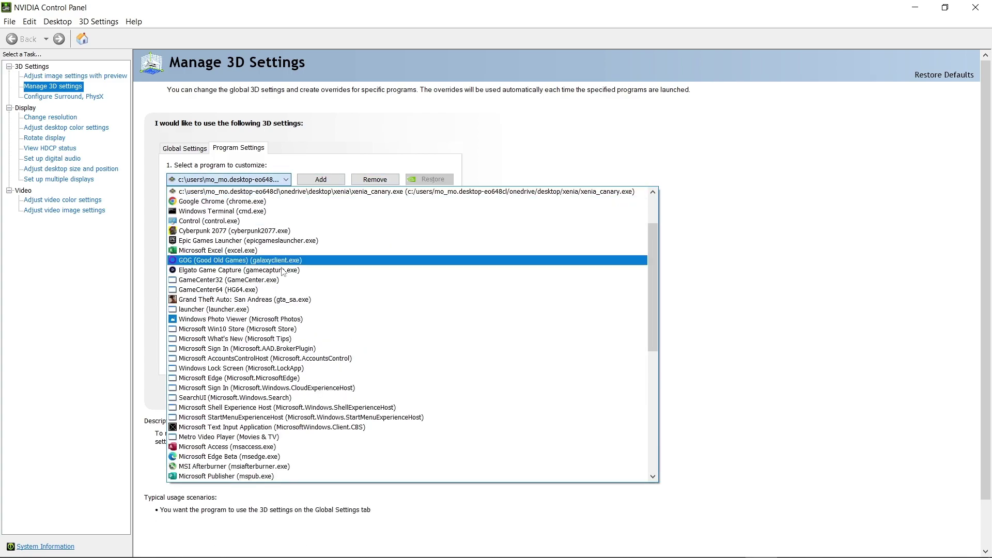
{"action": "left_click", "coordinate": [258, 185]}
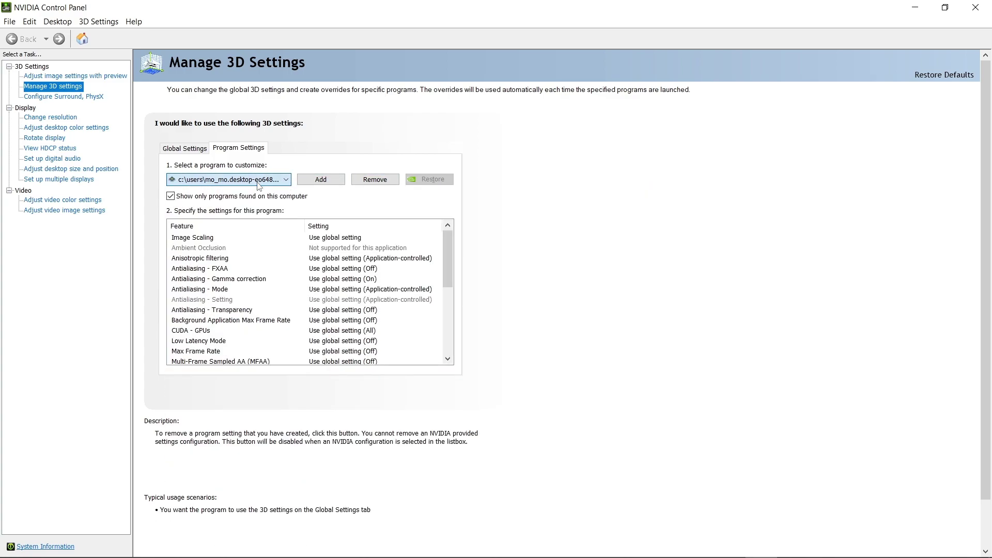
Step: Browse to the xenia folder on the Desktop and pick xenia_canary as the program to add for custom 3D settings
{"action": "left_click", "coordinate": [320, 180]}
{"action": "left_click", "coordinate": [592, 409]}
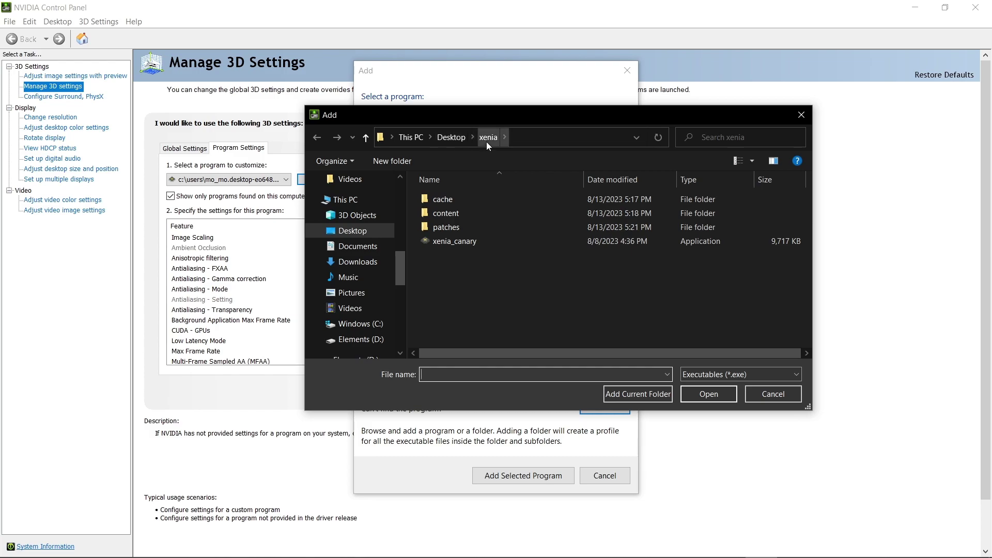
{"action": "left_click", "coordinate": [477, 240]}
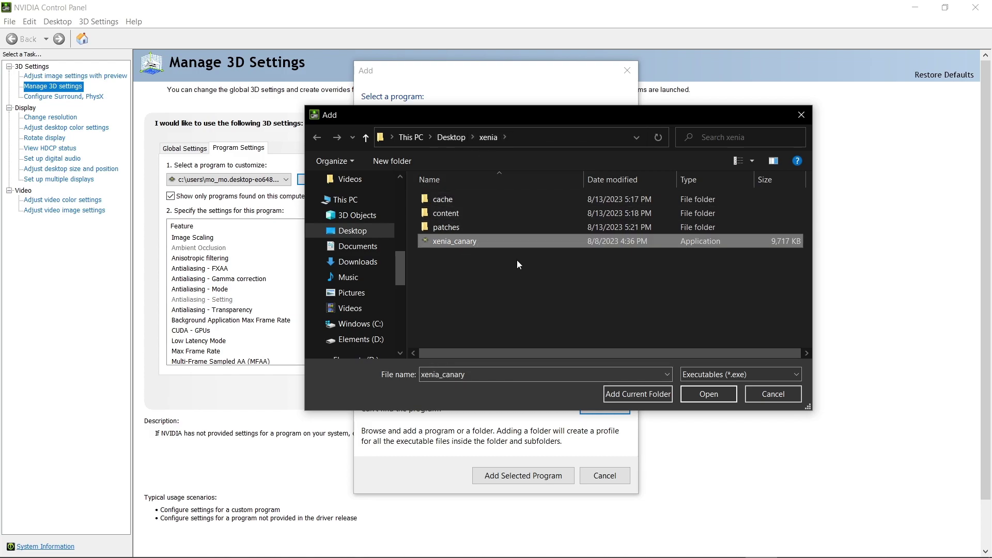
{"action": "left_click", "coordinate": [717, 406]}
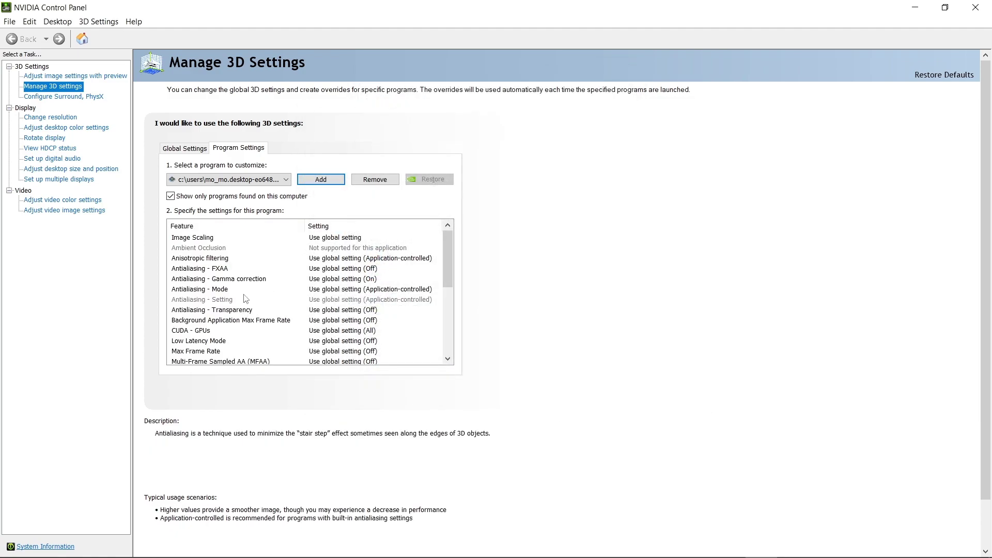
Step: Set Vertical sync to On in the xenia_canary program settings
{"action": "scroll", "coordinate": [242, 313], "scroll_direction": "down", "scroll_amount": 1}
{"action": "scroll", "coordinate": [238, 319], "scroll_direction": "down", "scroll_amount": 3}
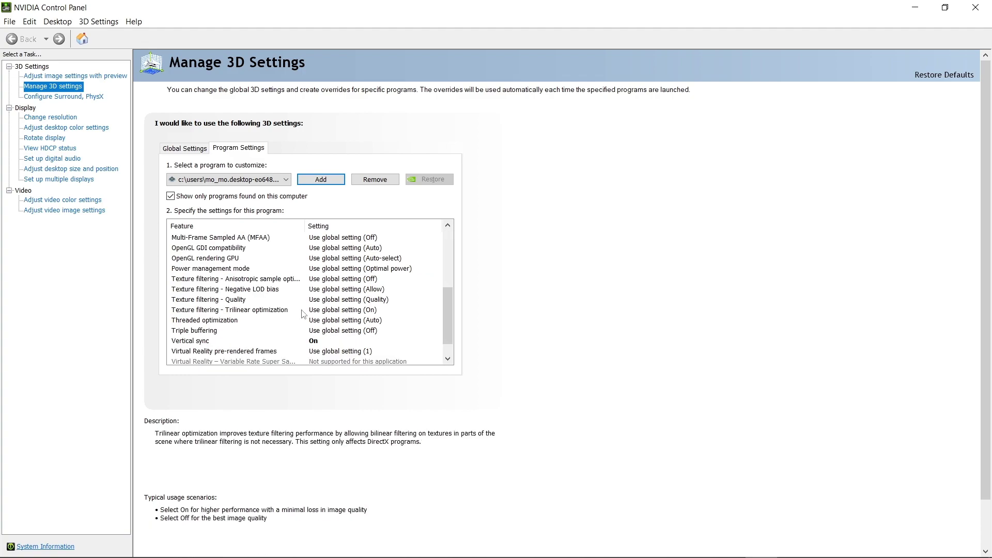
{"action": "left_click", "coordinate": [311, 341]}
{"action": "left_click", "coordinate": [311, 341]}
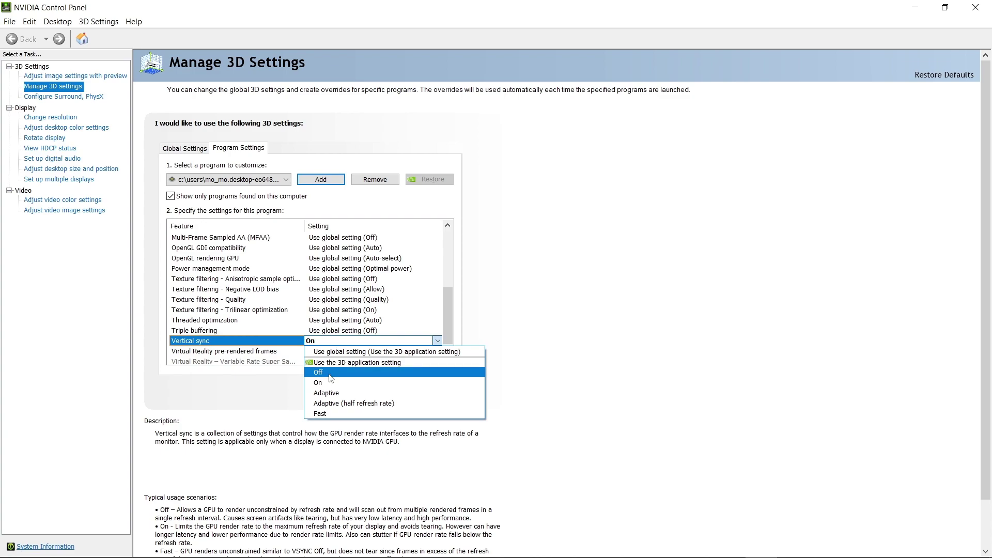
{"action": "left_click", "coordinate": [310, 339]}
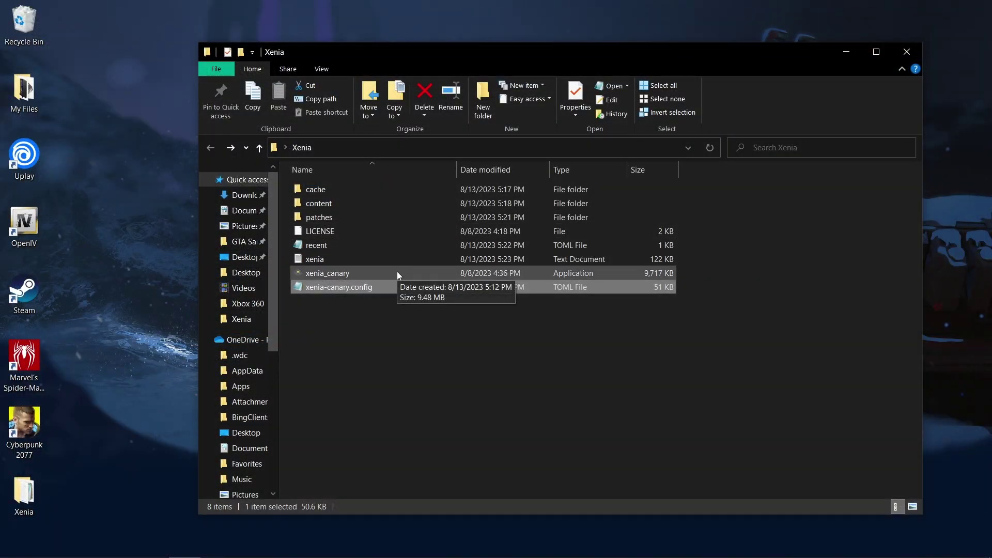
Step: Start xenia_canary again and select the Red Dead Redemption disc image in the Xbox 360 games folder for opening
{"action": "double_click", "coordinate": [397, 273]}
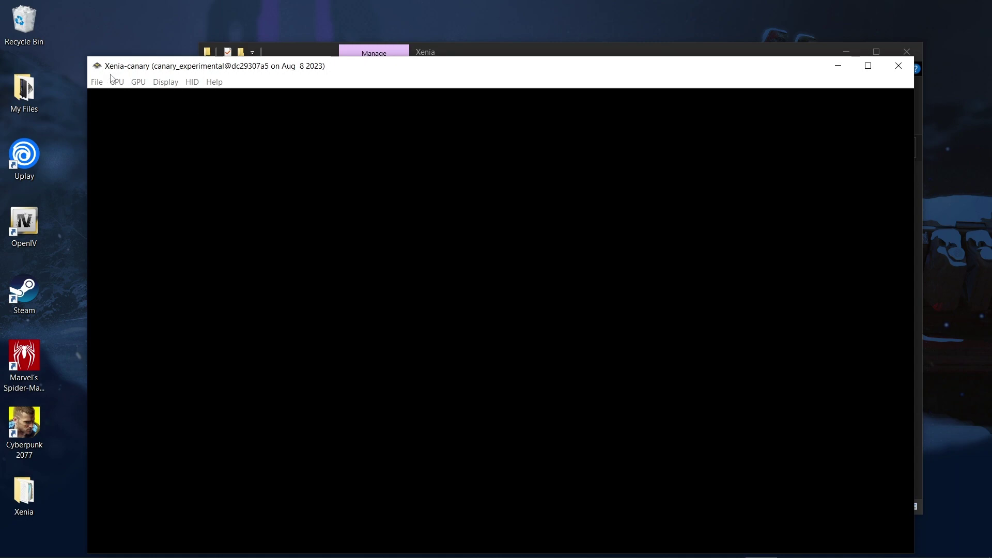
{"action": "left_click", "coordinate": [97, 81]}
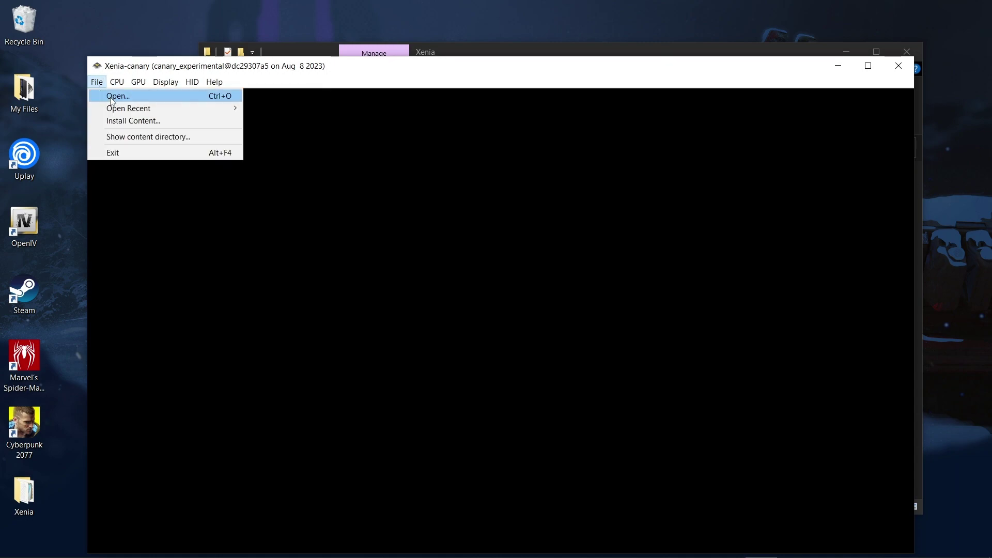
{"action": "left_click", "coordinate": [117, 96]}
{"action": "left_click", "coordinate": [299, 200]}
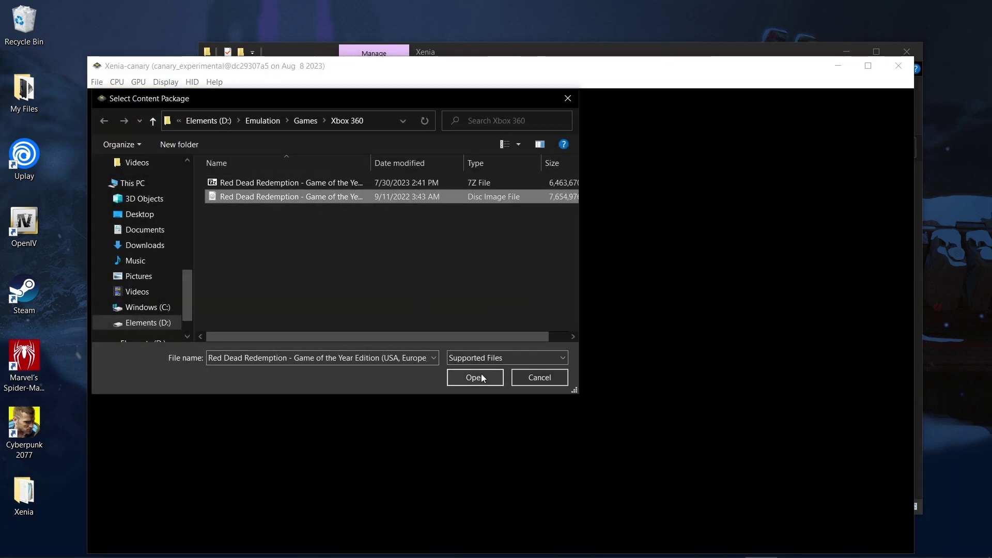